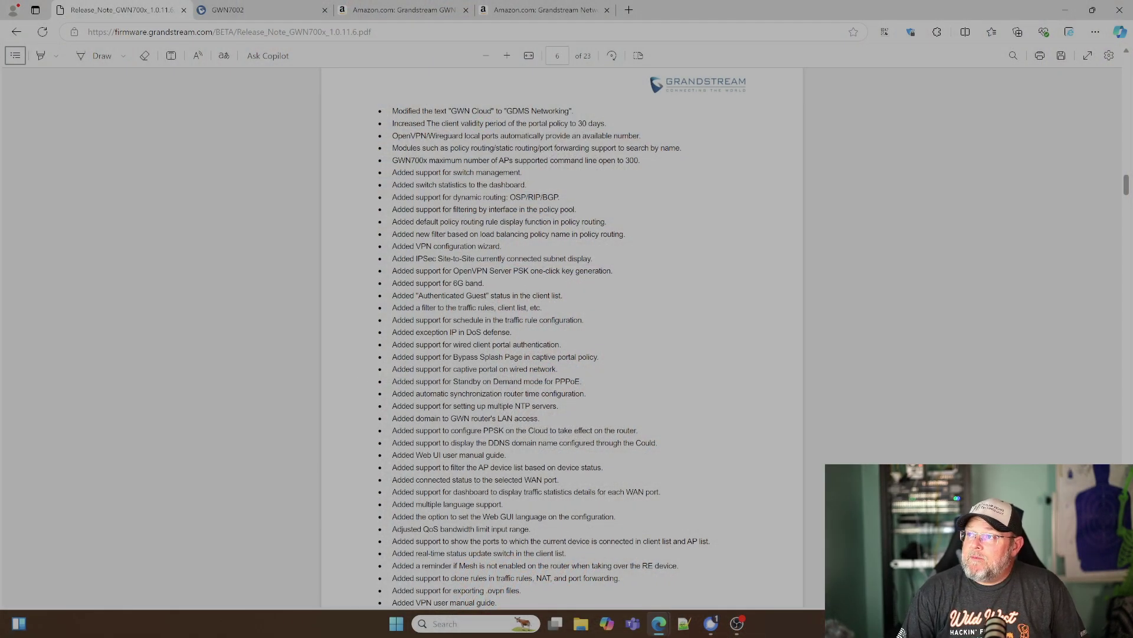
- Glance at the GWN7002 admin dashboard, then return to the release notes
scroll(561, 336, "down", 9)
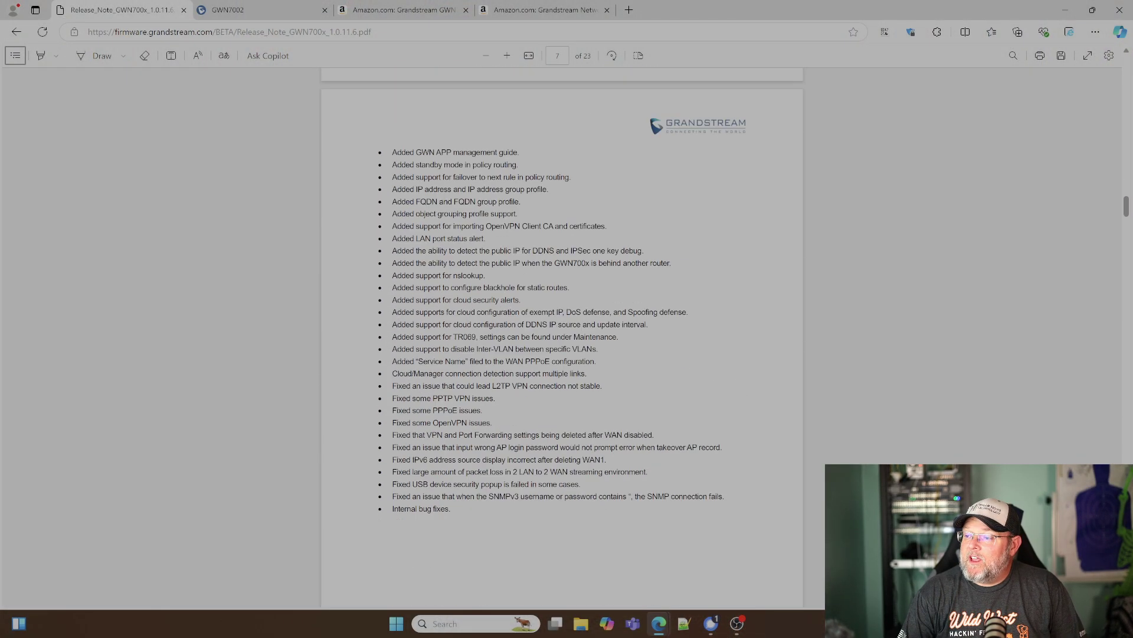
scroll(561, 337, "up", 10)
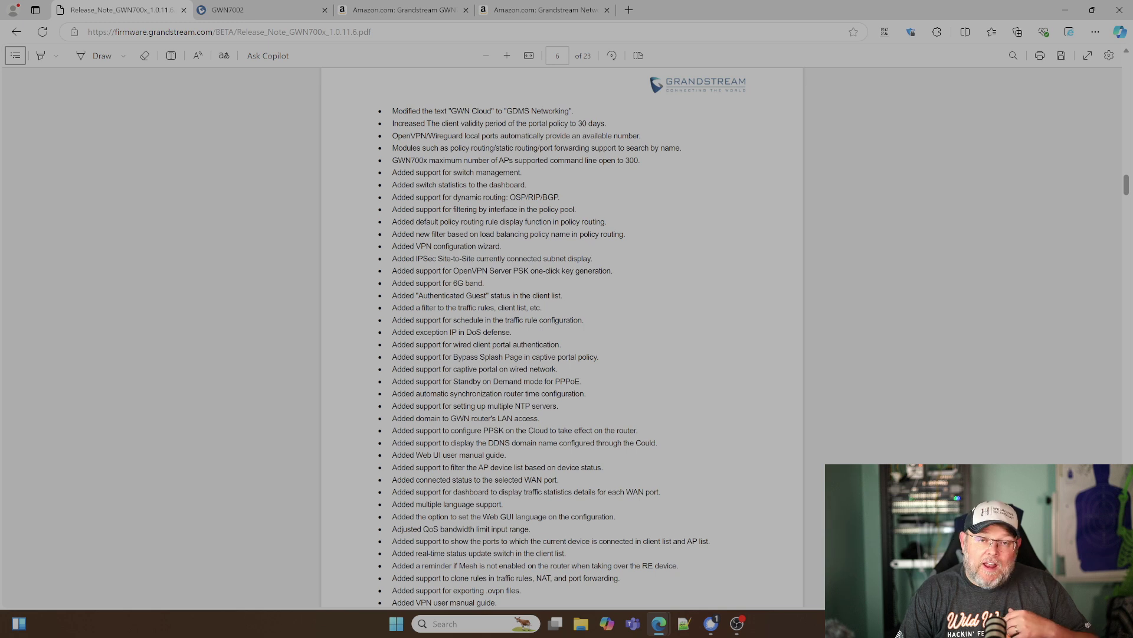
left_click(242, 8)
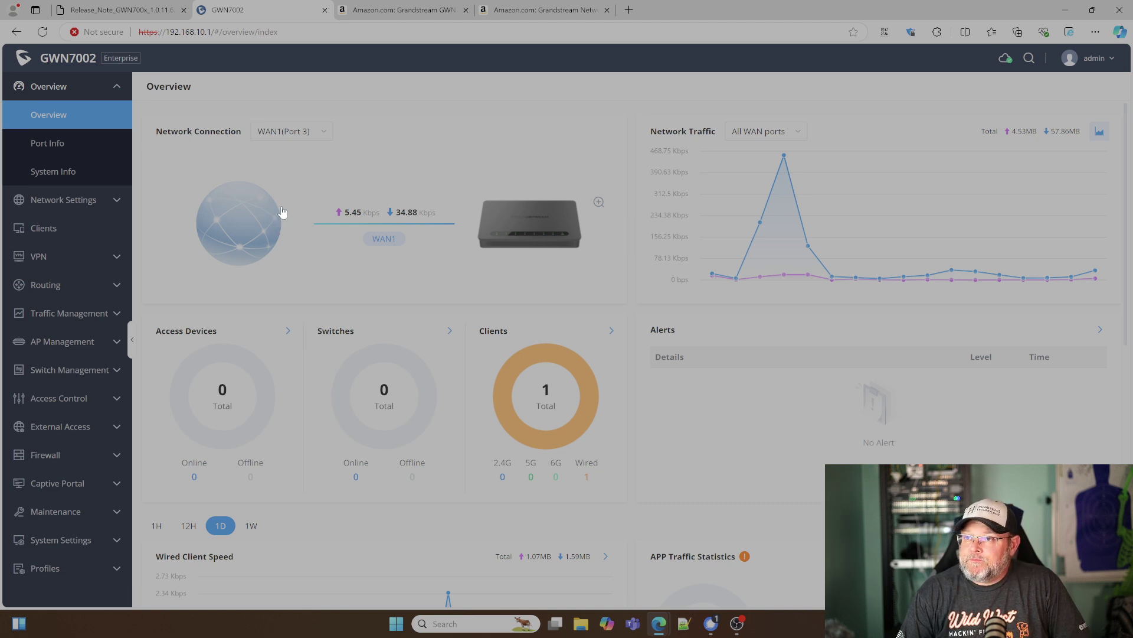
left_click(121, 10)
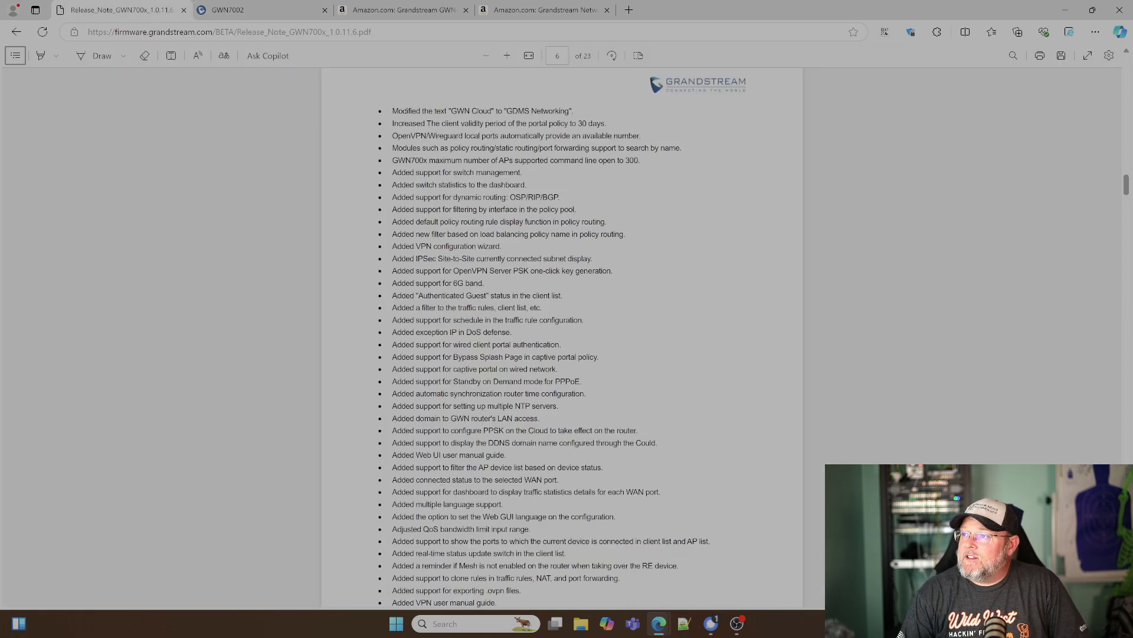
scroll(563, 338, "down", 1)
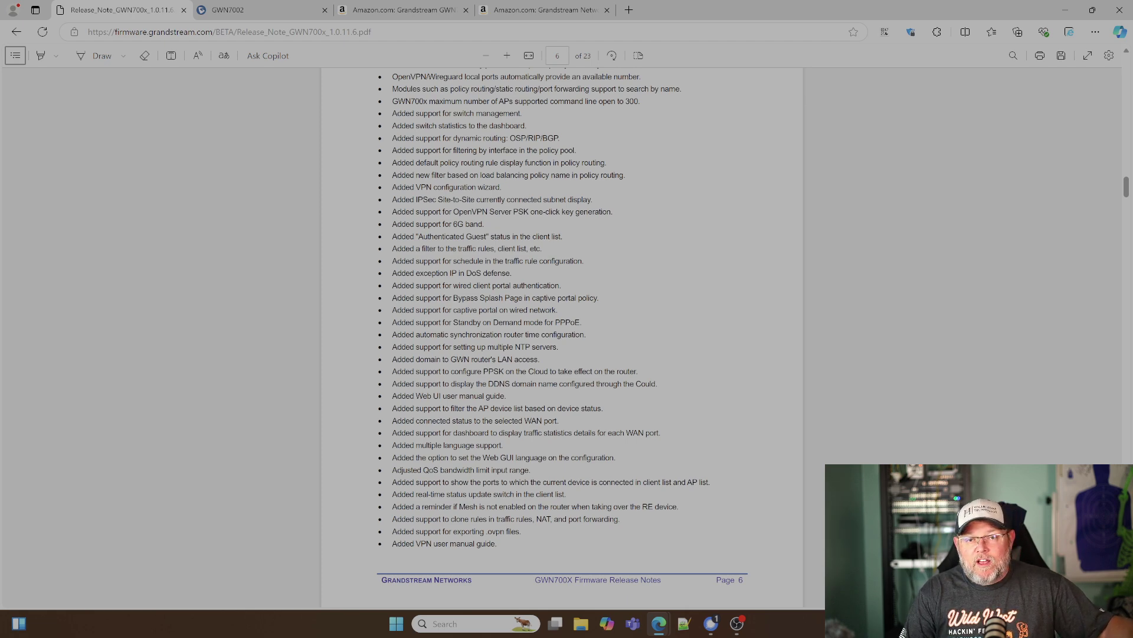
- Check the GWN7001 Amazon listing and the GWN7002 dashboard, then go back to the release notes
left_click(407, 14)
scroll(417, 271, "down", 1)
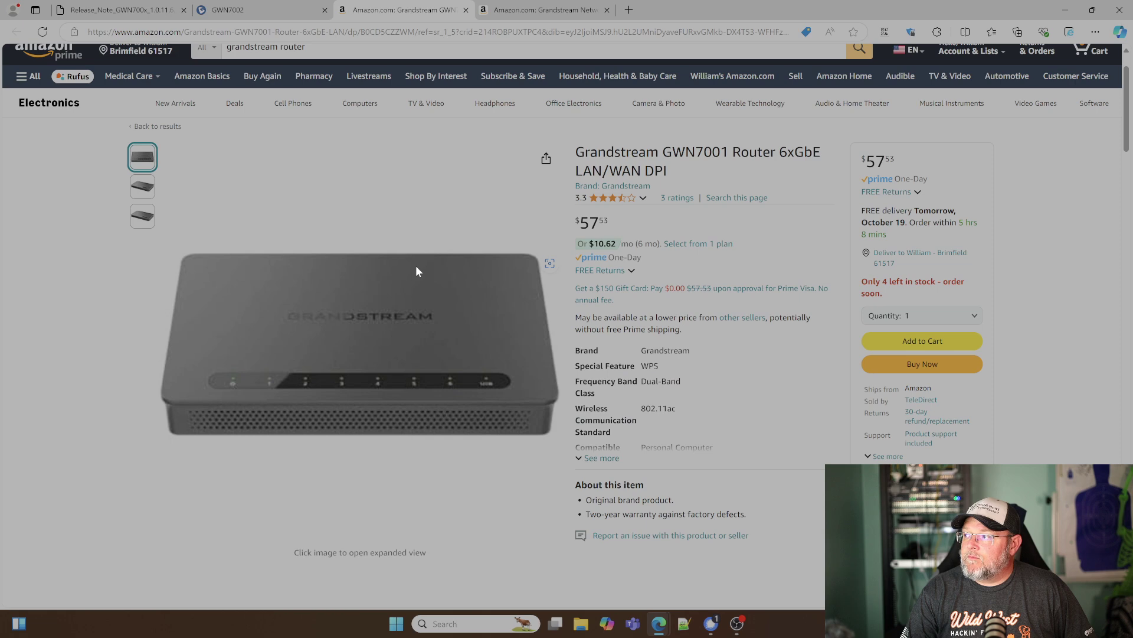
left_click(253, 10)
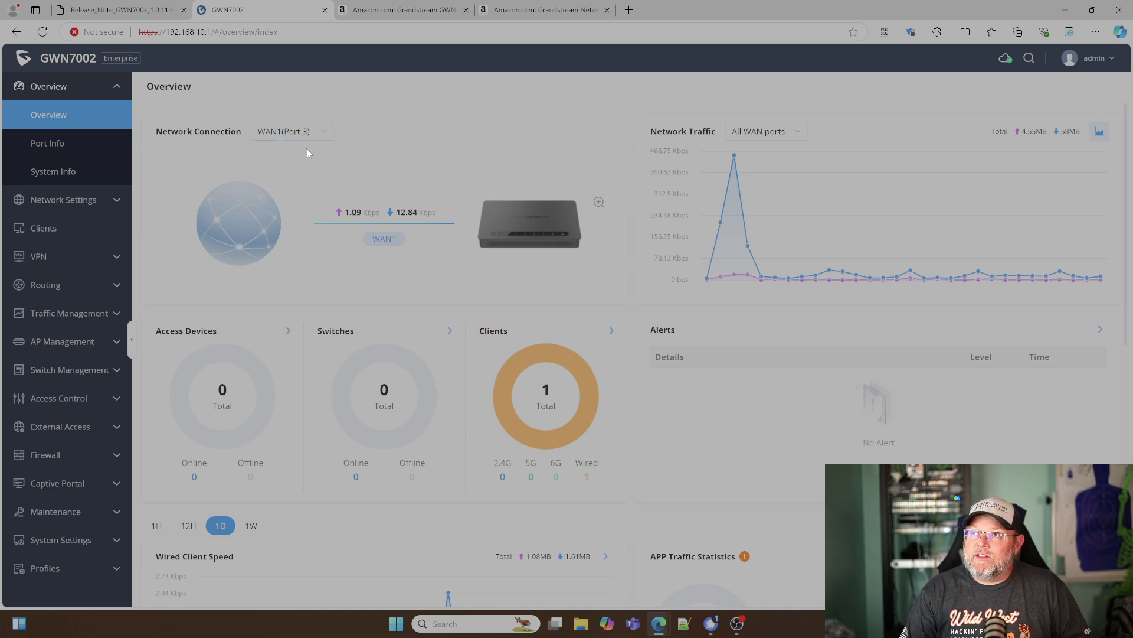
left_click(143, 15)
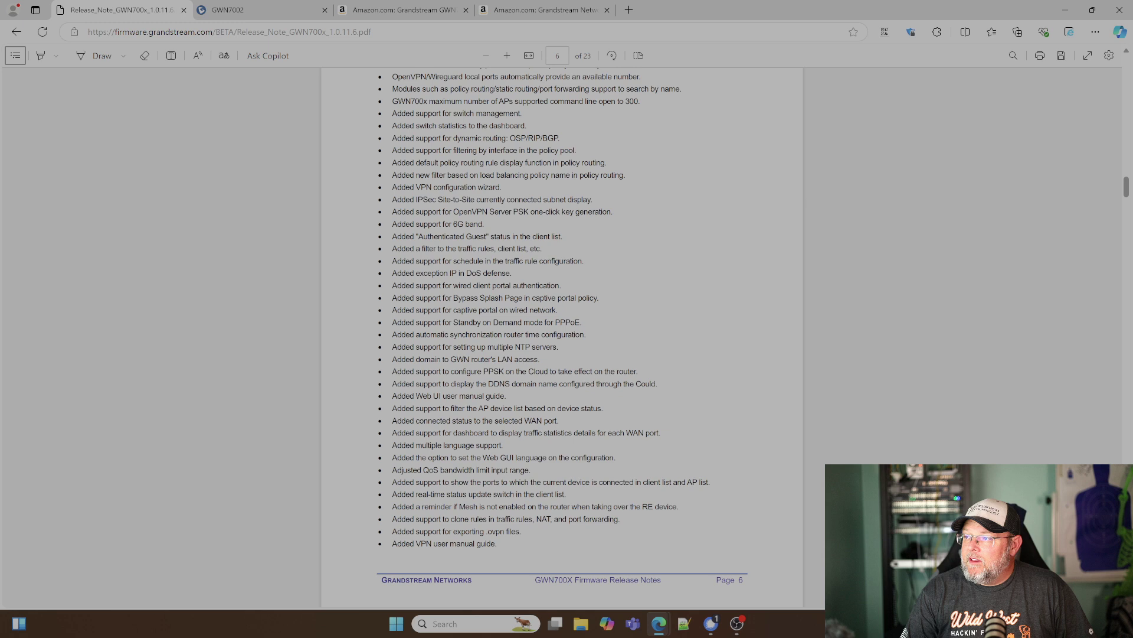
- Advance to page 7's fixes, highlight the FQDN group profile note, then show the GWN7002 dashboard
scroll(562, 334, "down", 2)
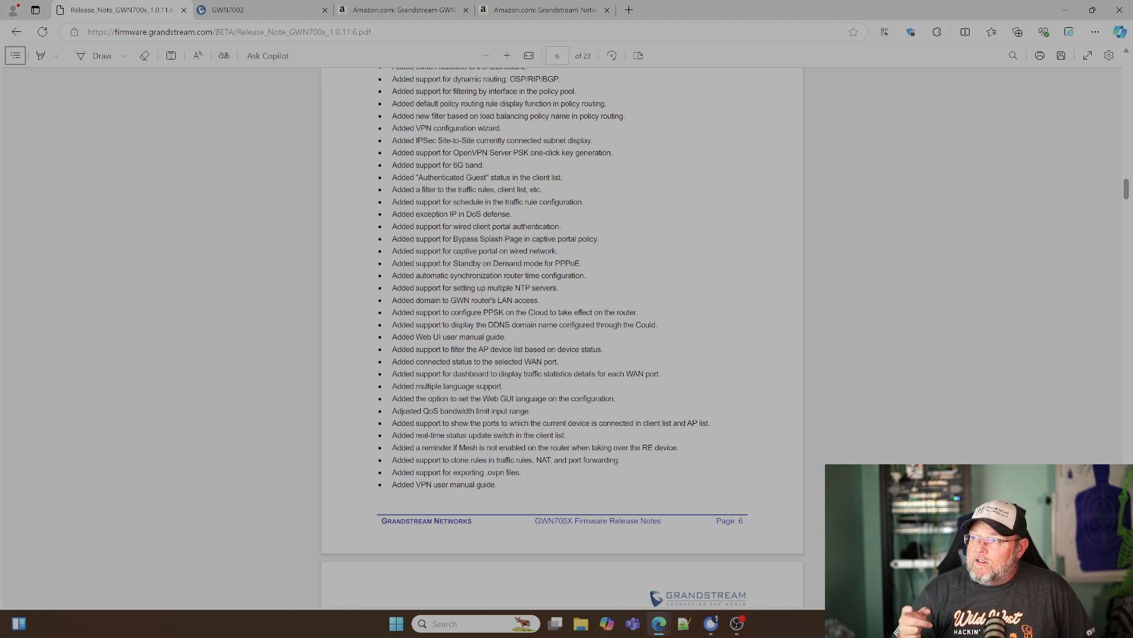
scroll(562, 337, "down", 1)
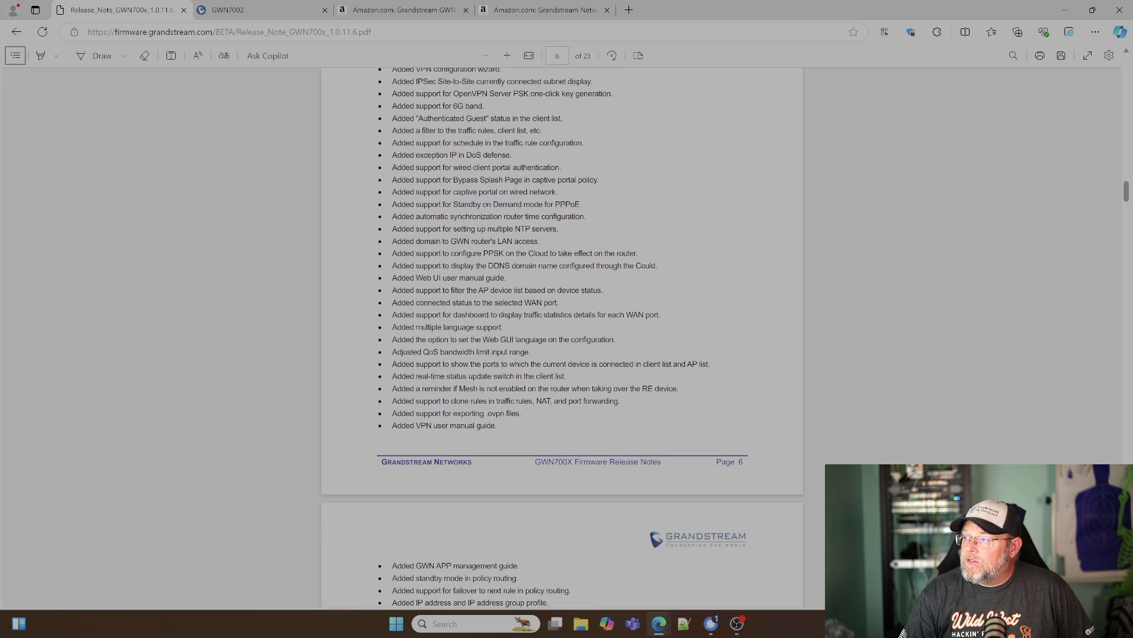
scroll(562, 337, "down", 1)
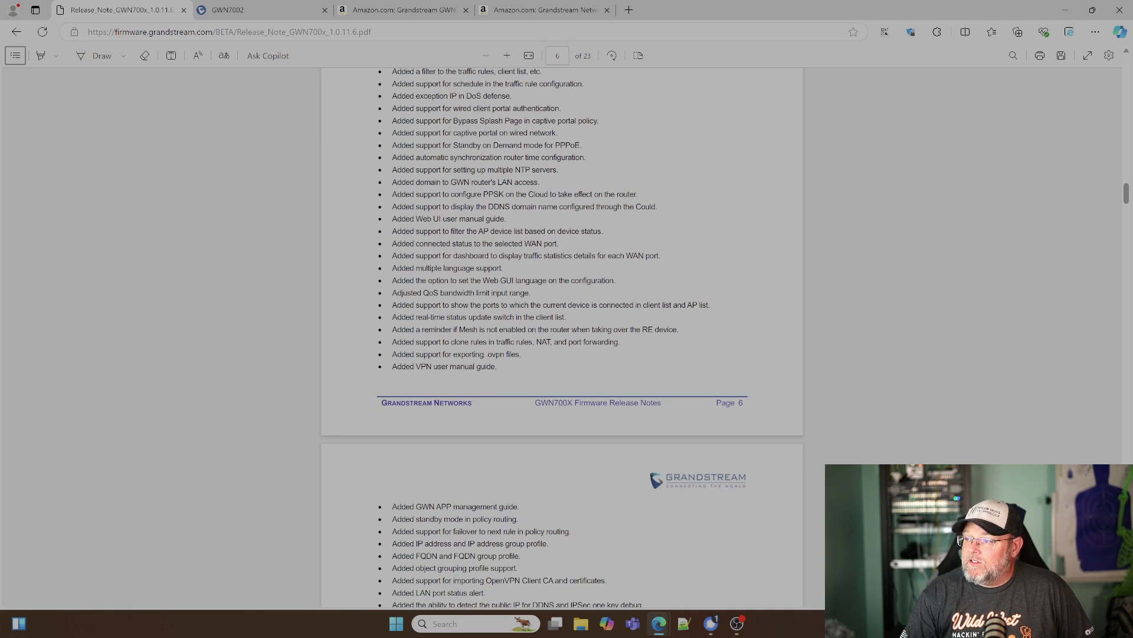
scroll(562, 337, "down", 1)
scroll(562, 337, "down", 1)
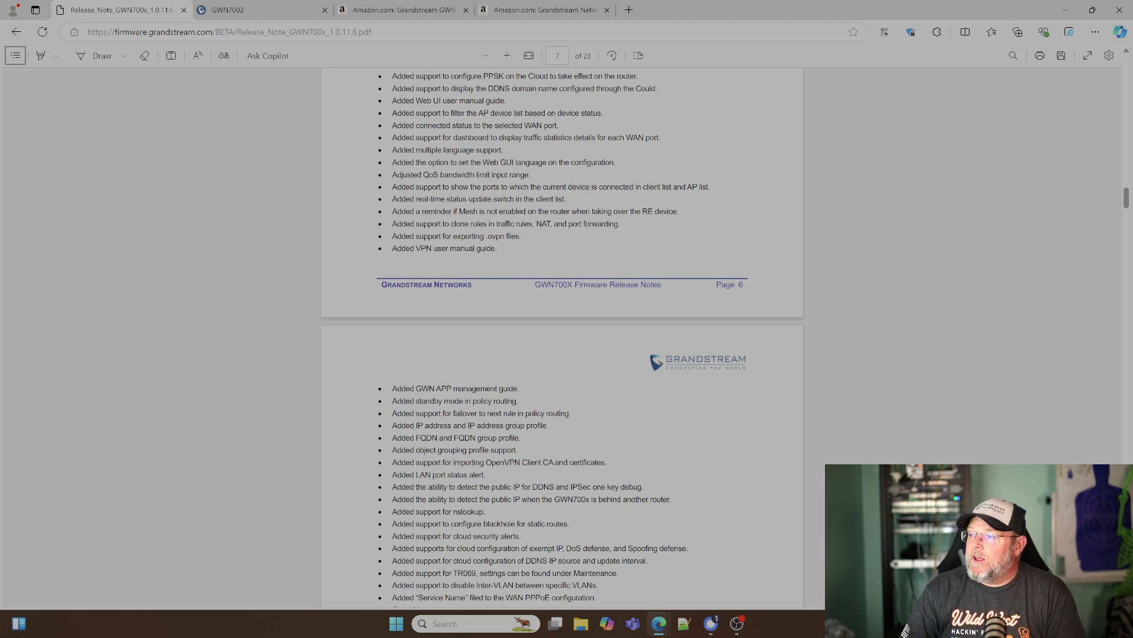
scroll(561, 336, "down", 4)
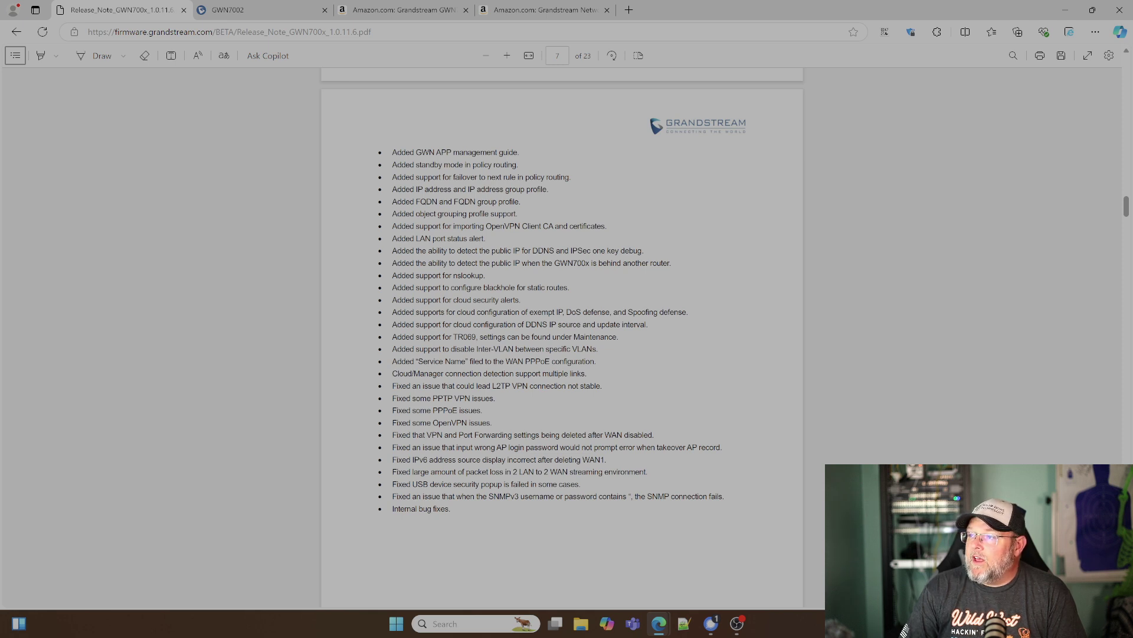
mouse_move(391, 201)
left_mouse_down()
mouse_move(476, 202)
mouse_move(391, 202)
left_mouse_up()
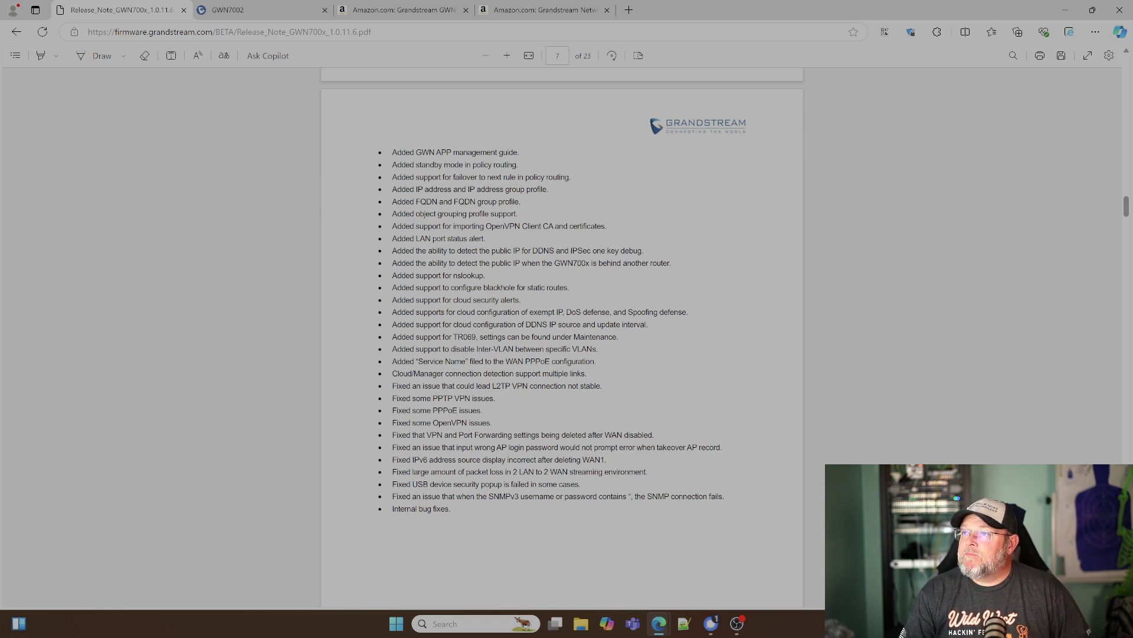
scroll(562, 336, "up", 2)
left_click(265, 12)
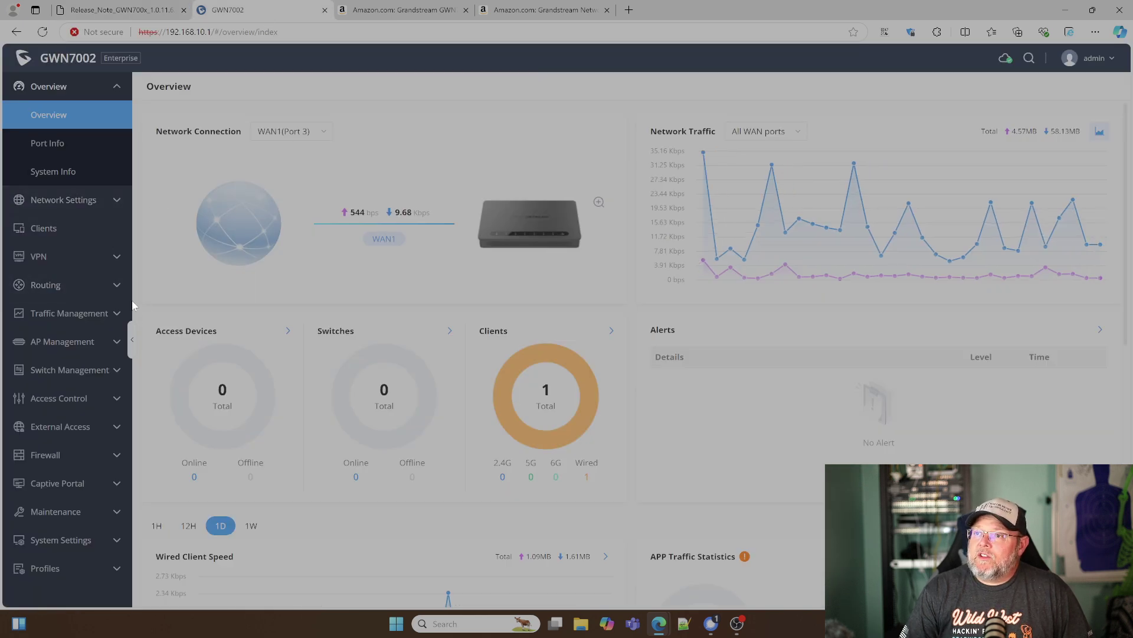
- Browse the VPN section, then the OSPF, RIP and BGP routing pages
left_click(62, 260)
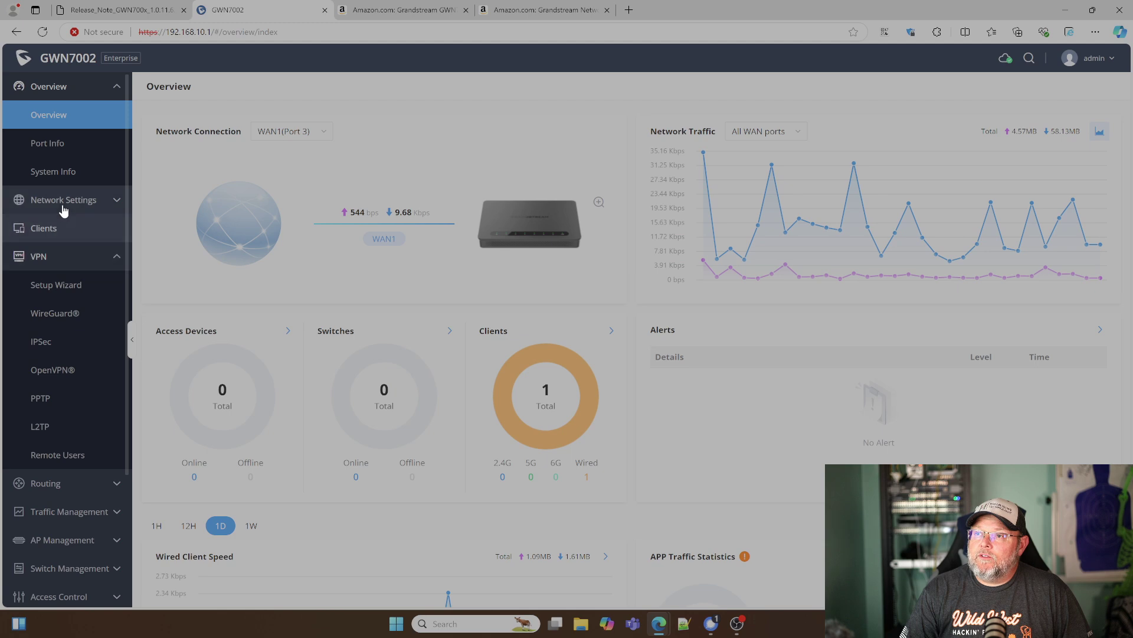
left_click(34, 483)
scroll(59, 366, "down", 4)
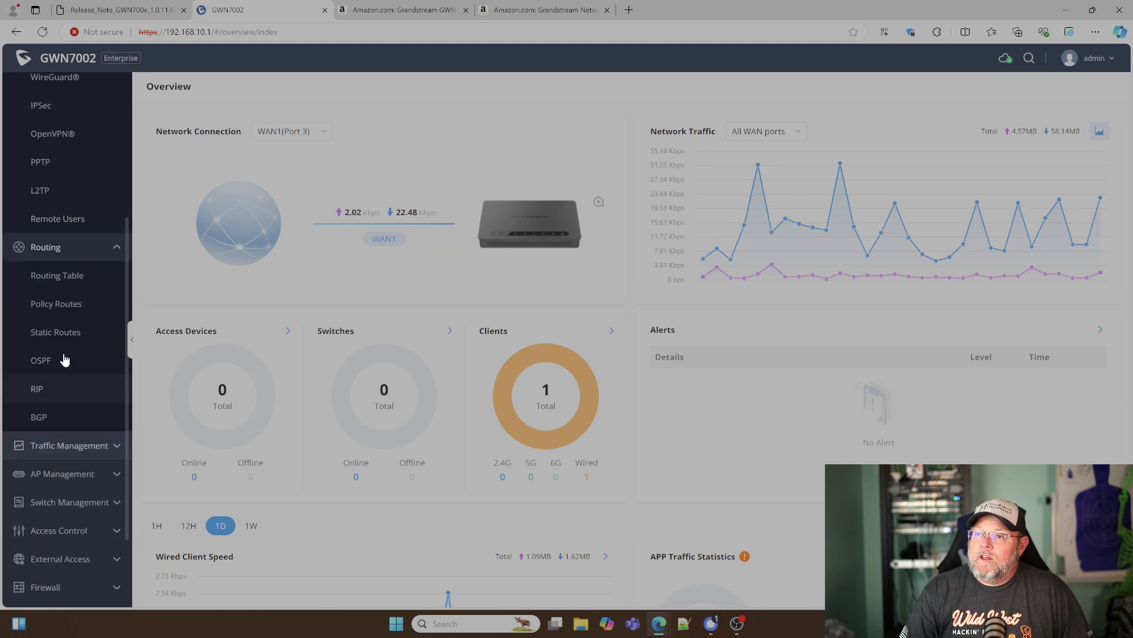
left_click(47, 362)
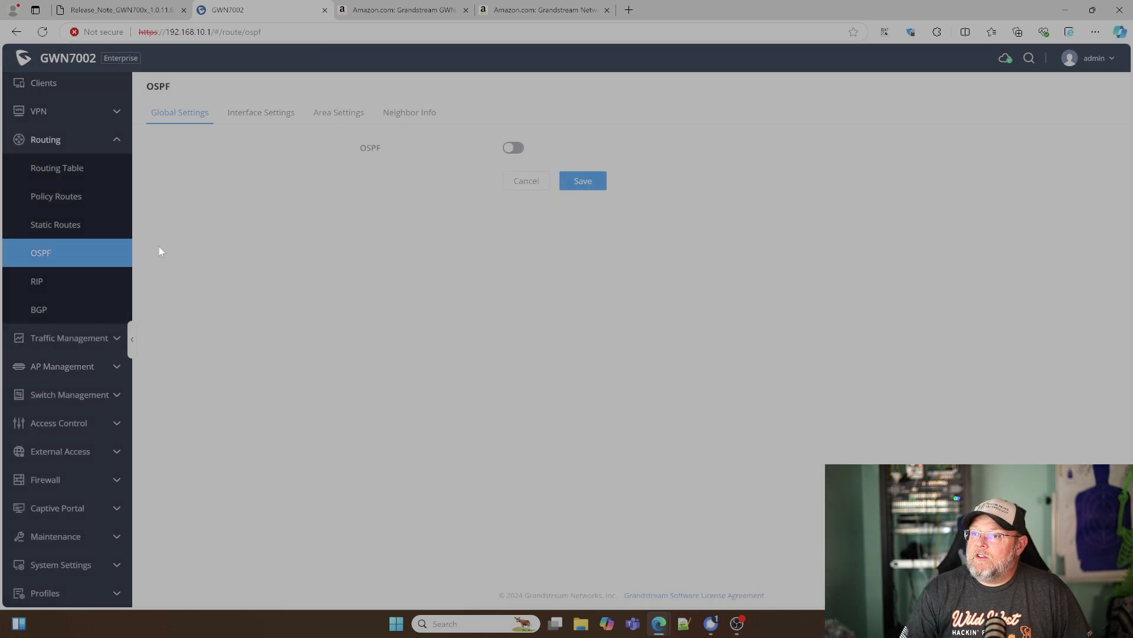
left_click(40, 309)
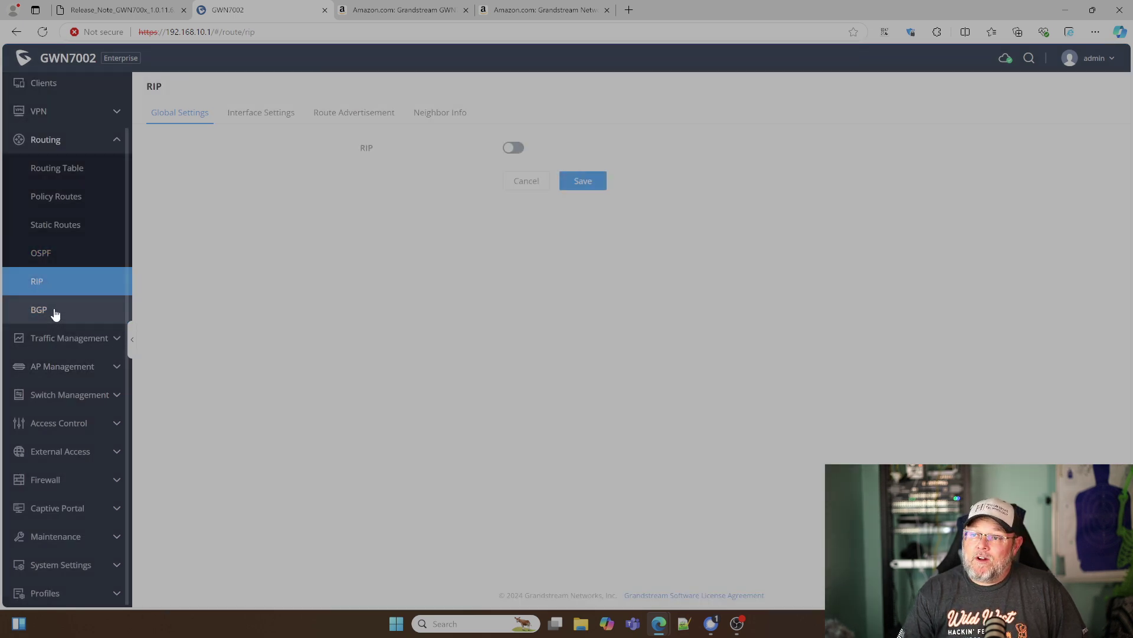
left_click(54, 312)
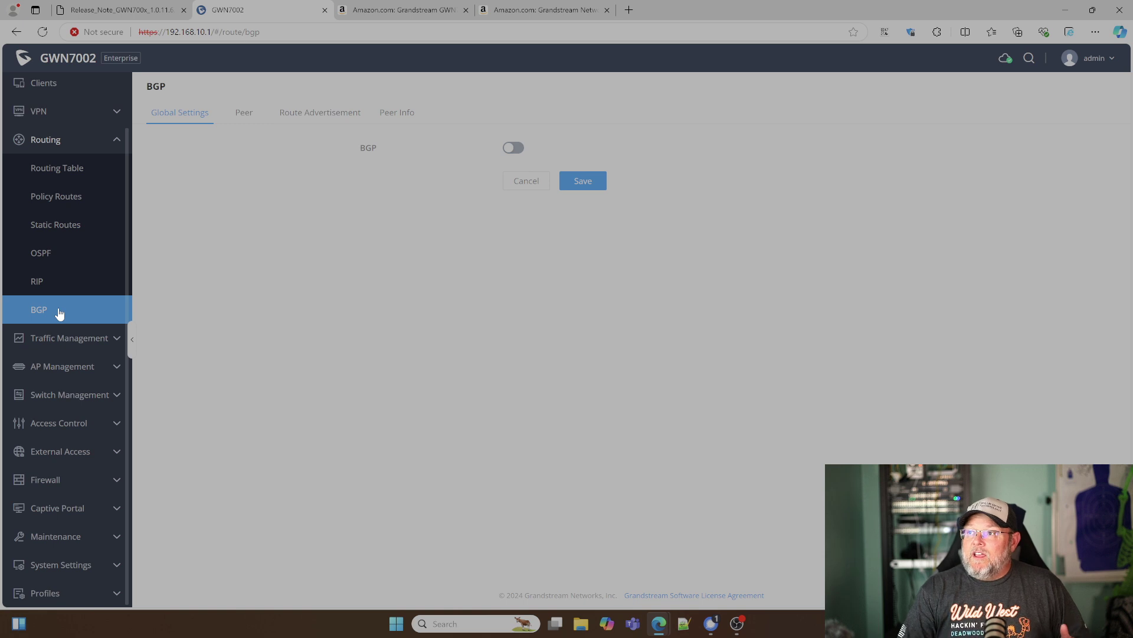
- View the BGP peer list and cancel an Add Peer form, then switch BGP on in Global Settings
left_click(246, 114)
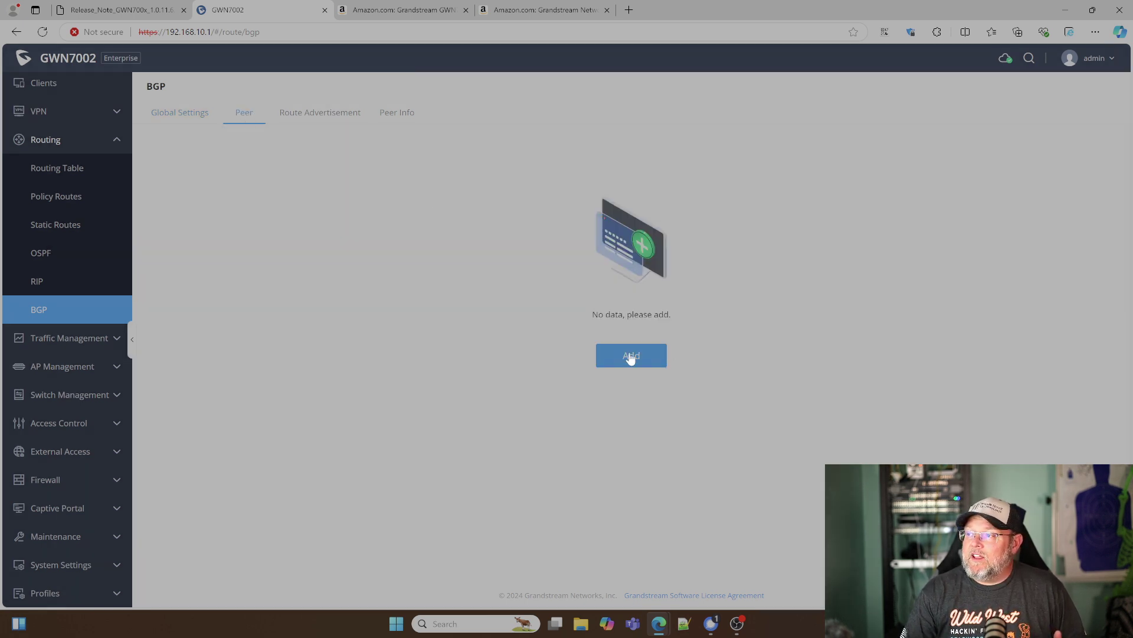
left_click(629, 355)
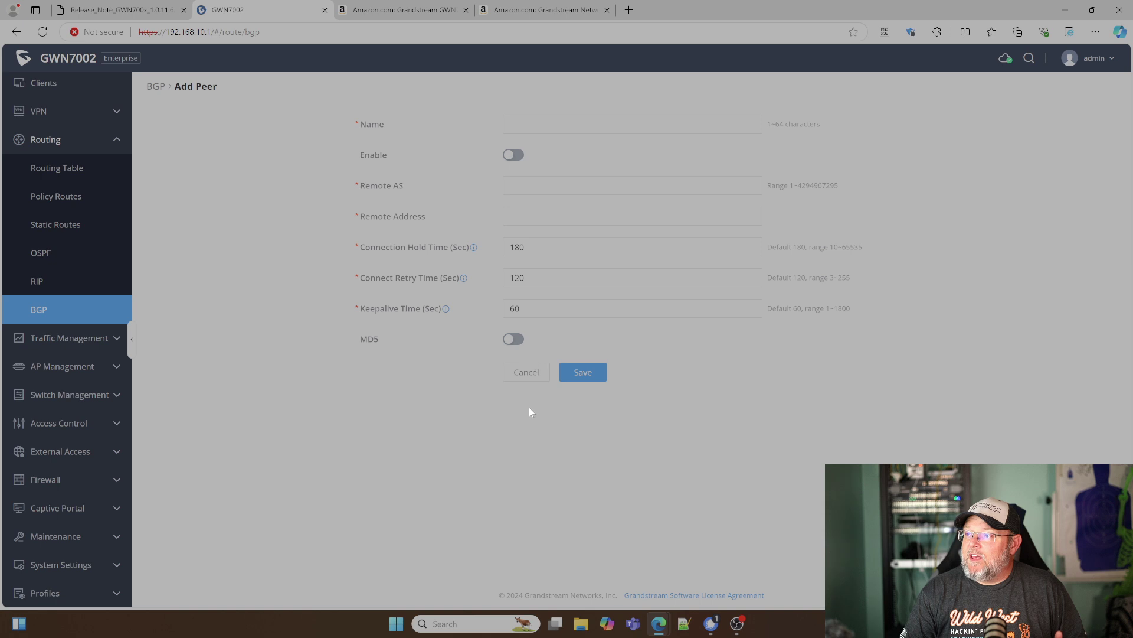
left_click(526, 374)
left_click(186, 113)
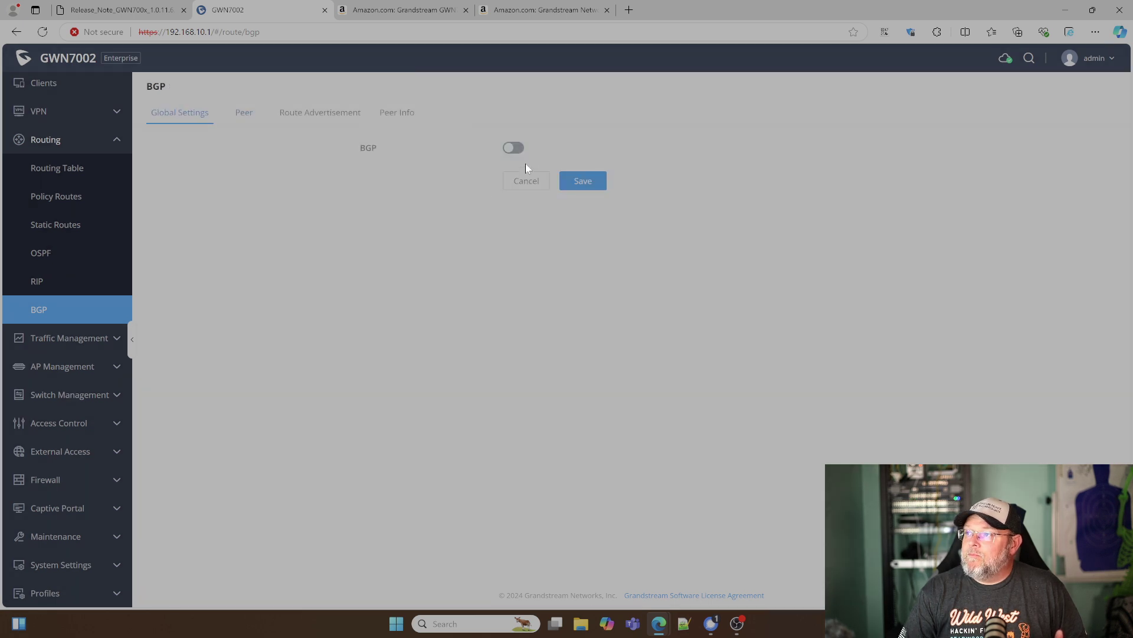
left_click(514, 148)
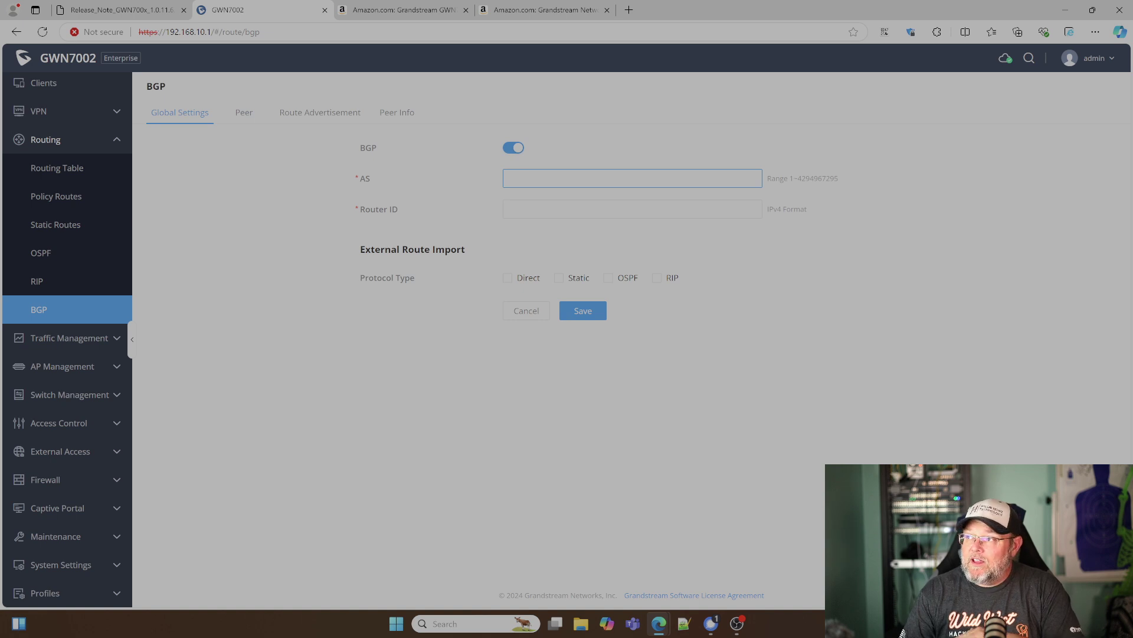
left_click(522, 204)
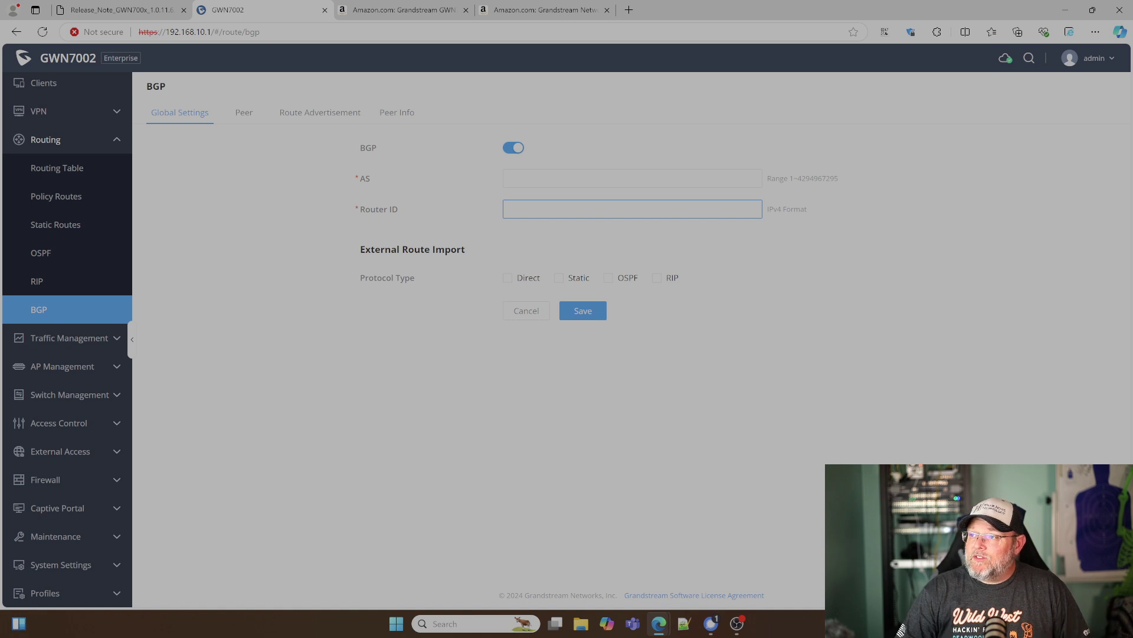
left_click(461, 298)
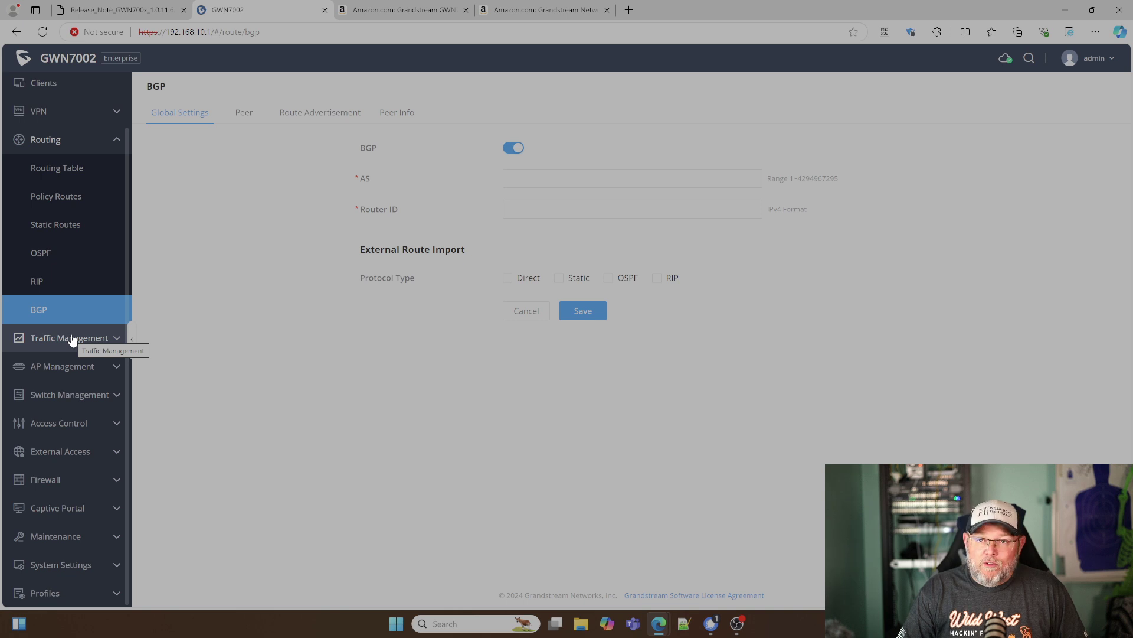
scroll(68, 301, "up", 1)
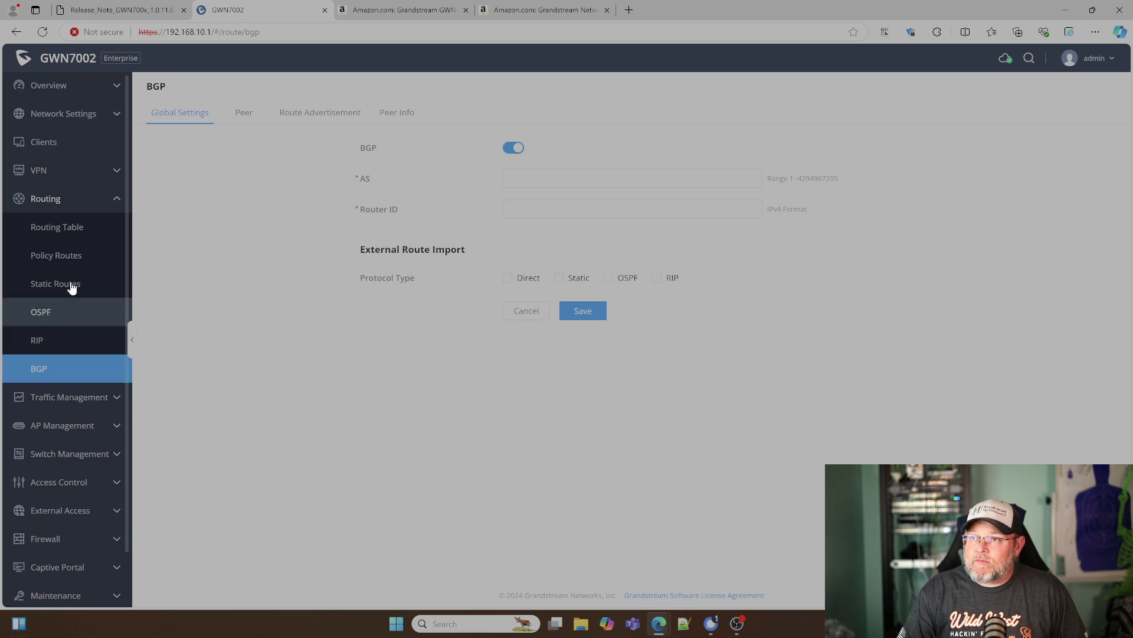
left_click(58, 115)
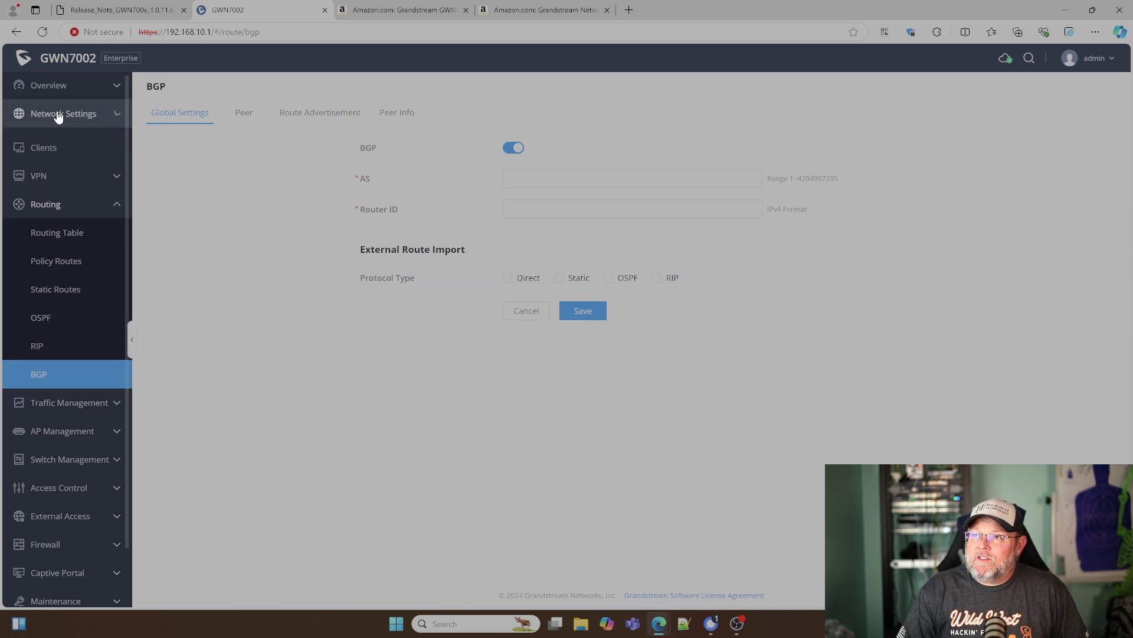
left_click(52, 197)
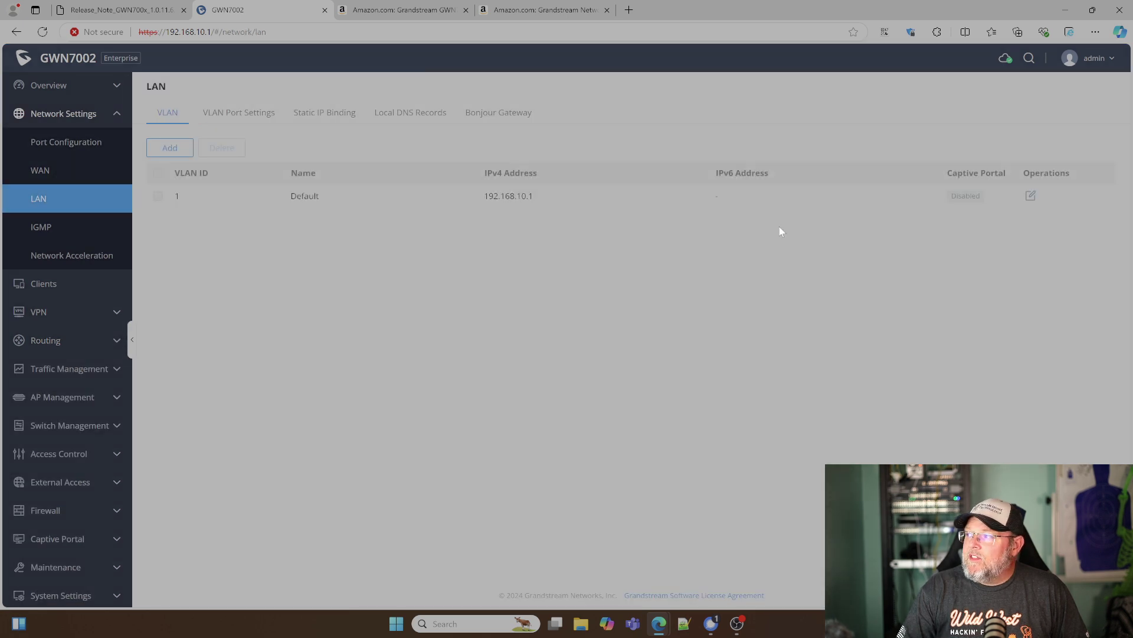
left_click(1031, 196)
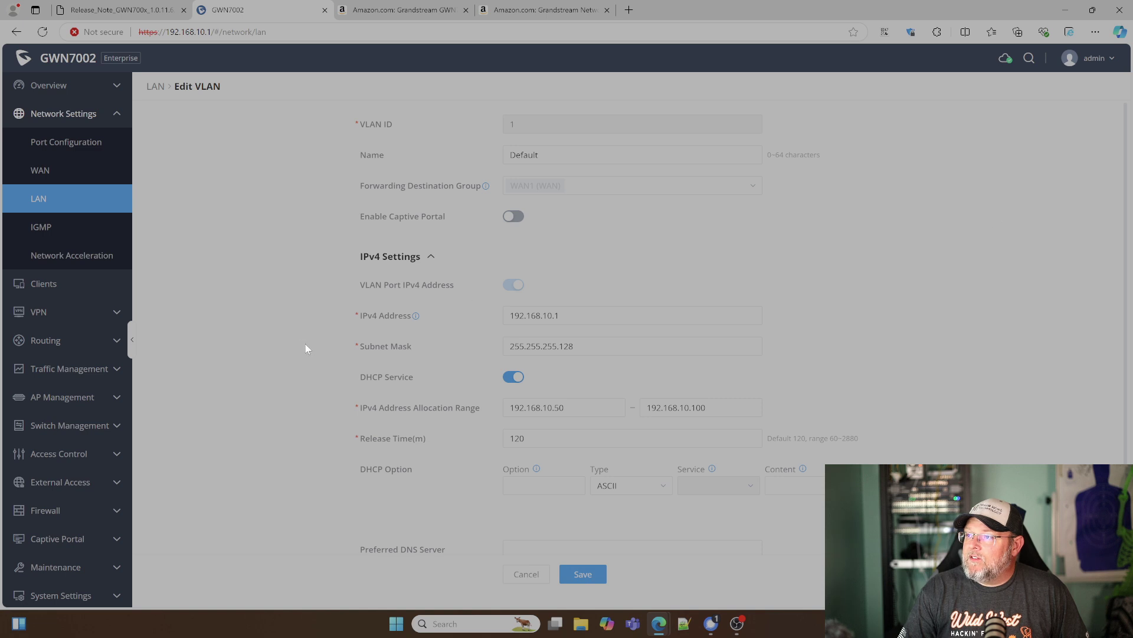
scroll(305, 345, "down", 3)
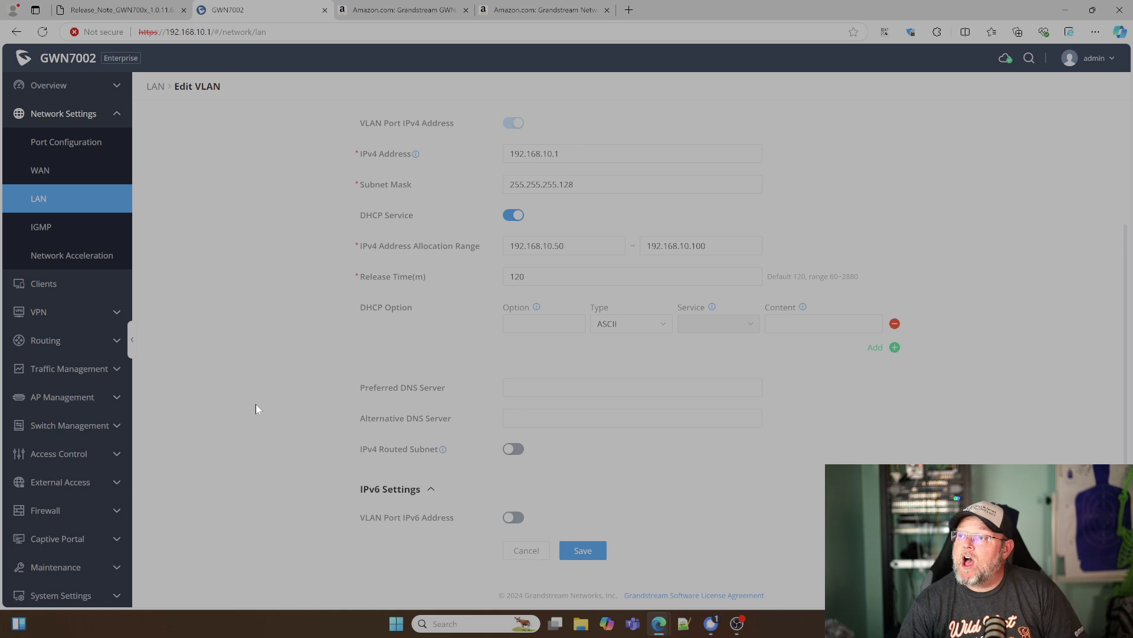
scroll(258, 402, "up", 3)
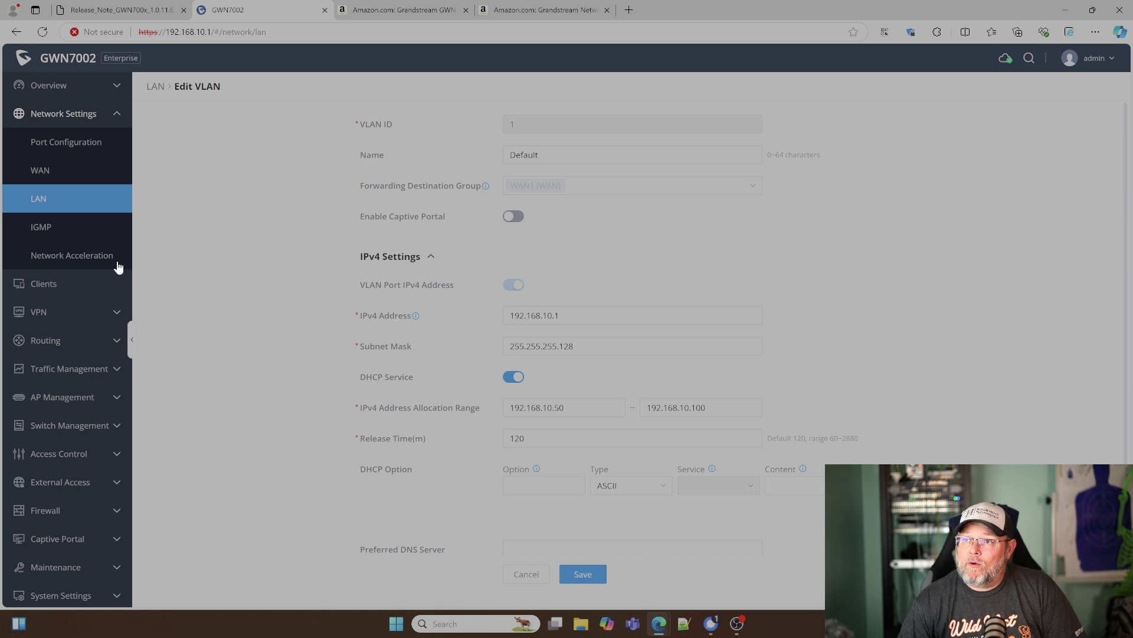
- Open the VPN Setup Wizard from the sidebar
left_click(64, 313)
left_click(69, 348)
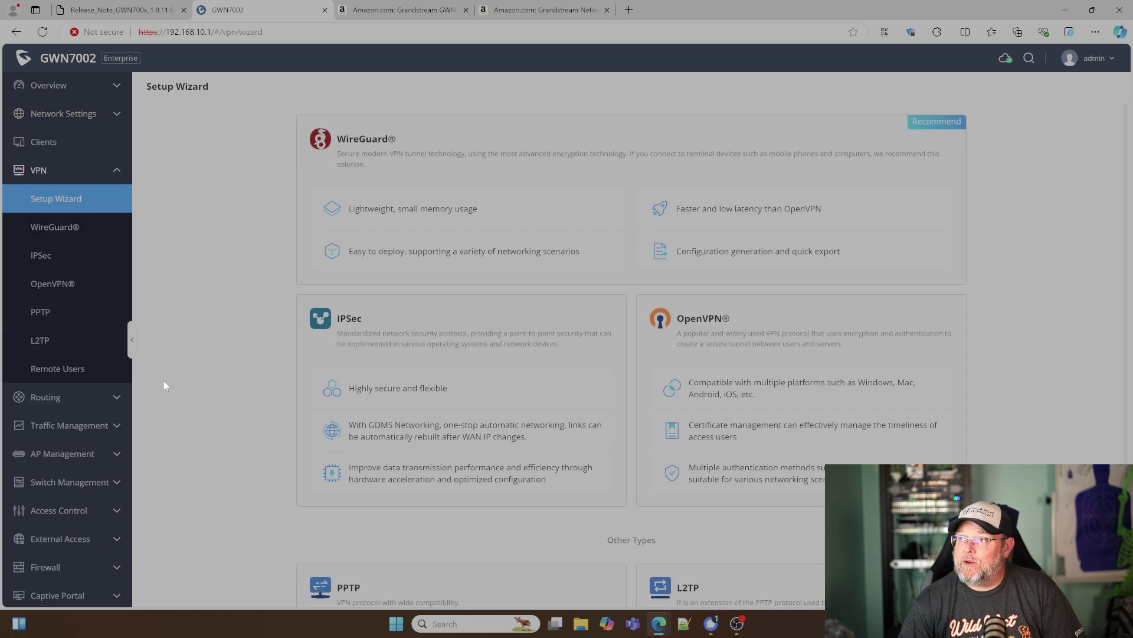
scroll(181, 385, "down", 3)
scroll(181, 384, "up", 3)
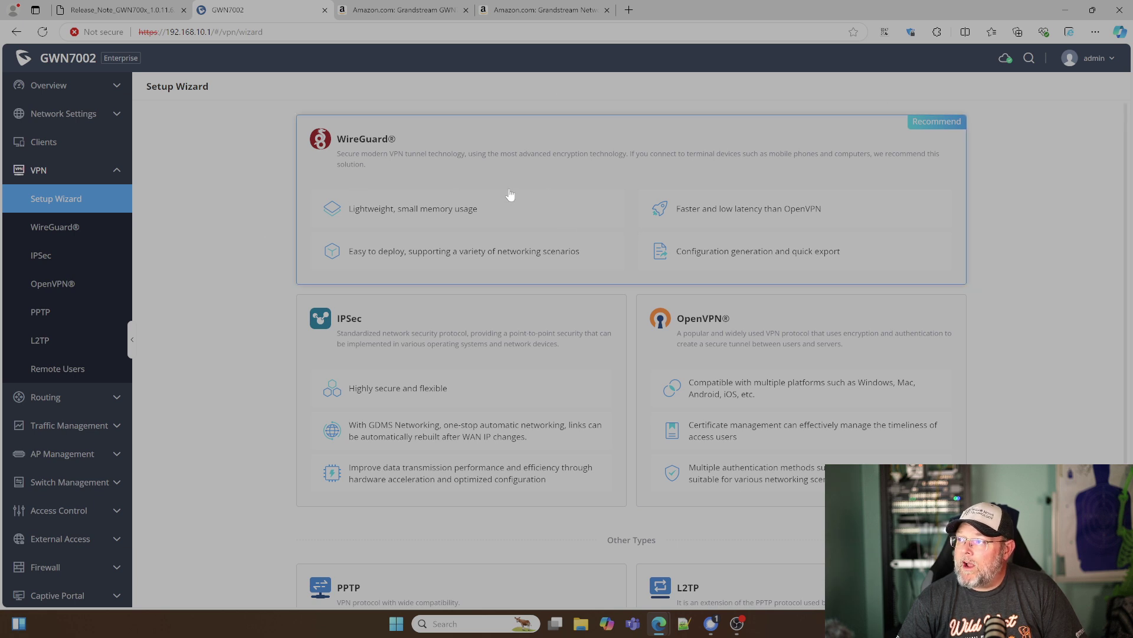
- Start the WireGuard wizard with the existing 'test' interface and advance to scene selection
left_click(740, 230)
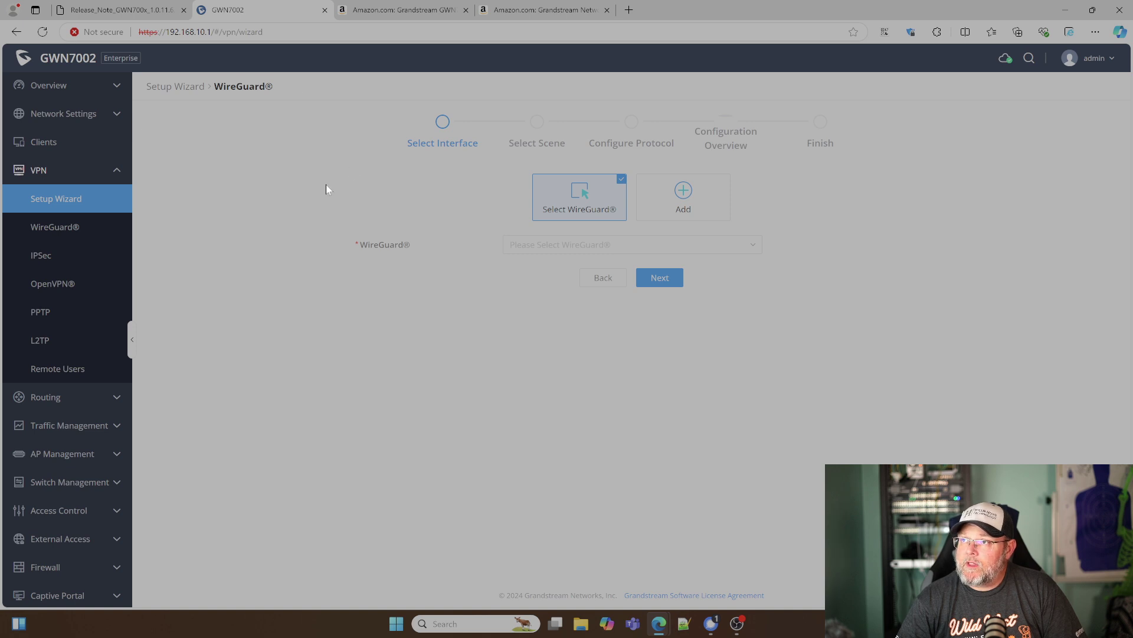
left_click(549, 248)
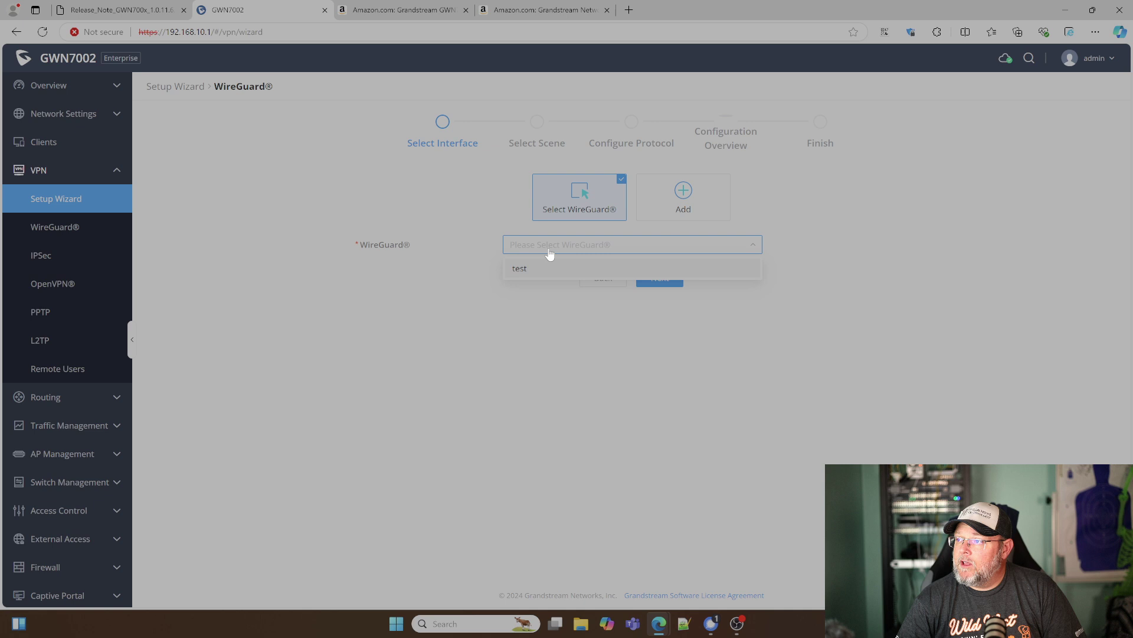
left_click(537, 266)
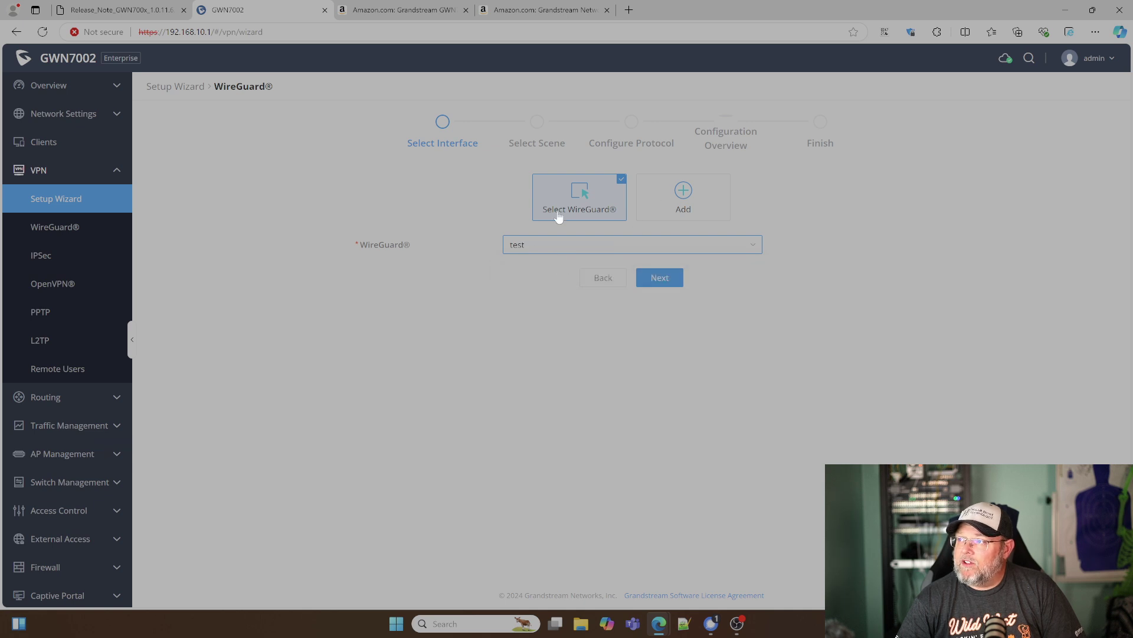
left_click(687, 205)
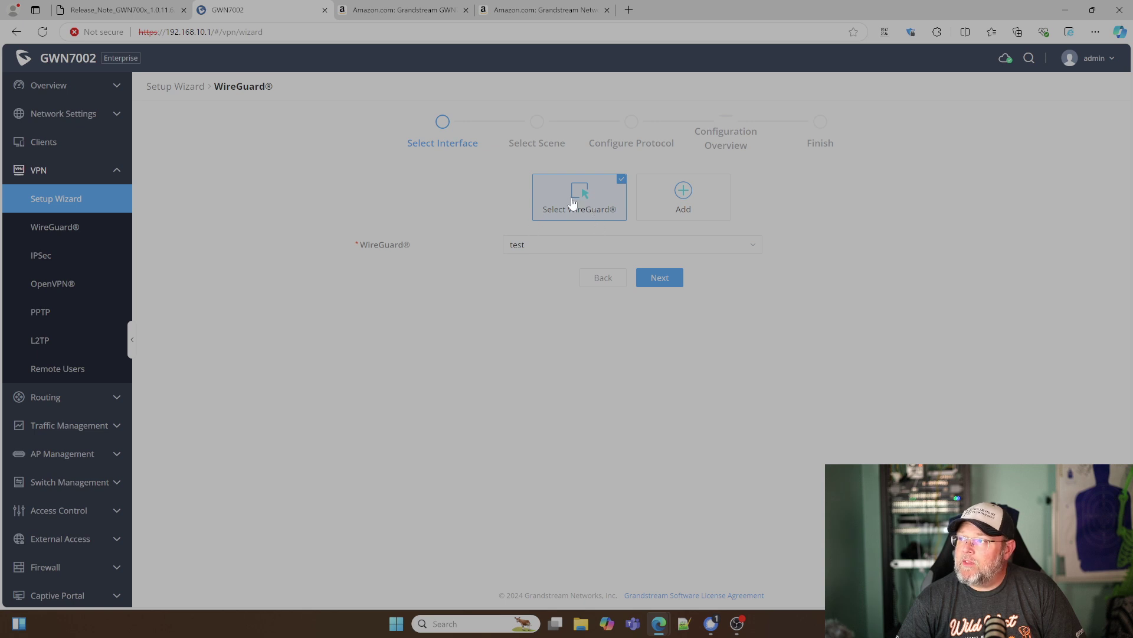
left_click(652, 275)
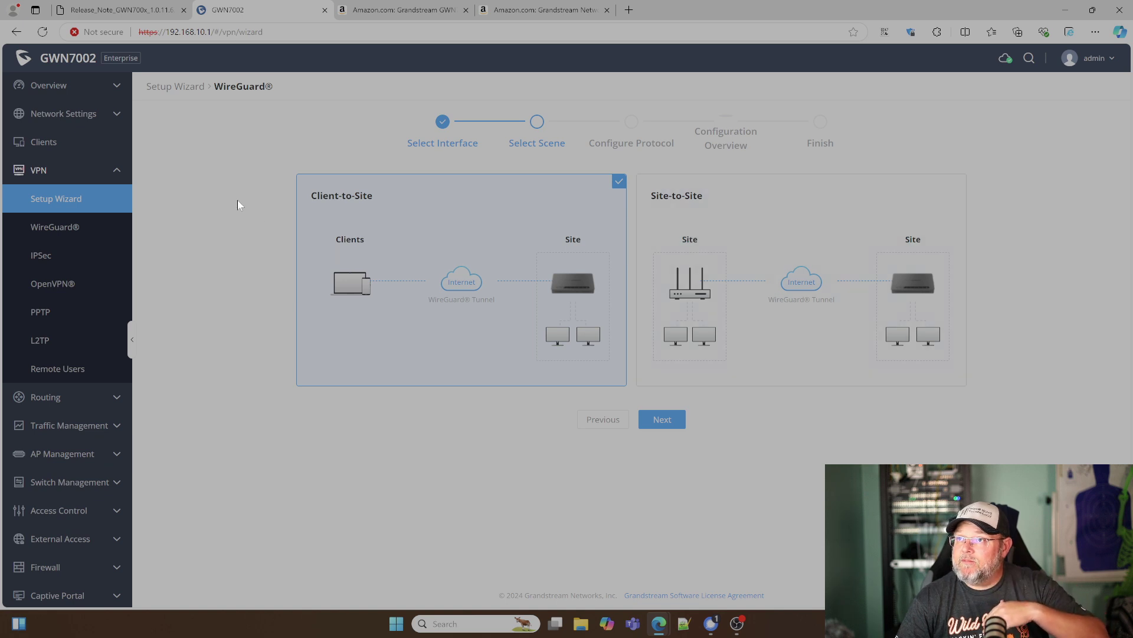
- Back out of the WireGuard wizard to the protocol list and preview the IPSec wizard
left_click(588, 419)
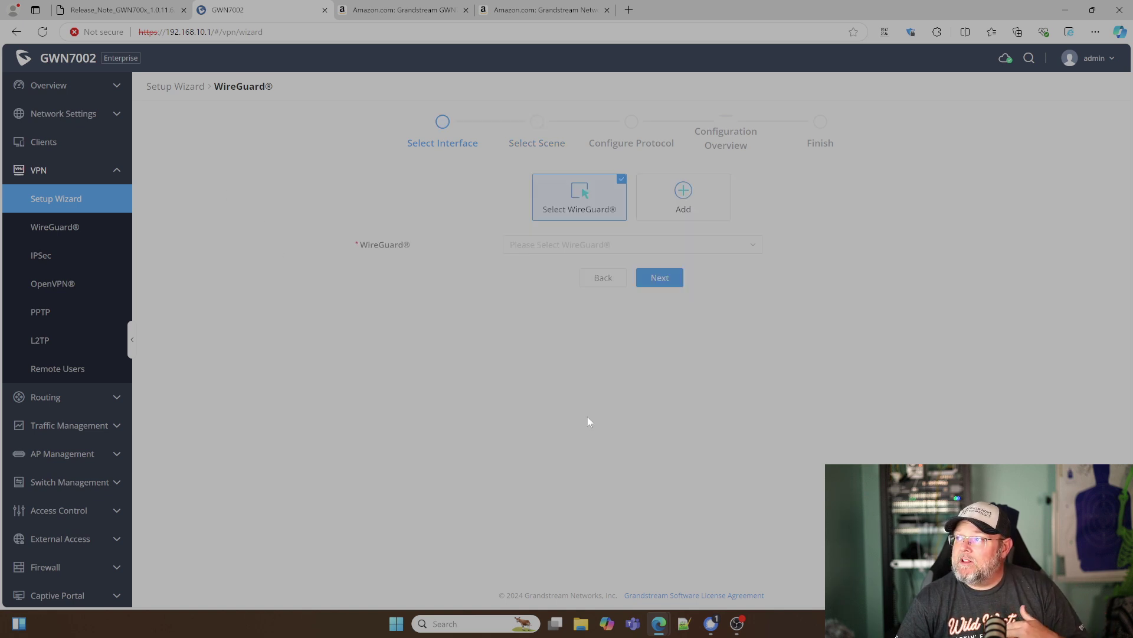
left_click(166, 88)
scroll(366, 254, "down", 2)
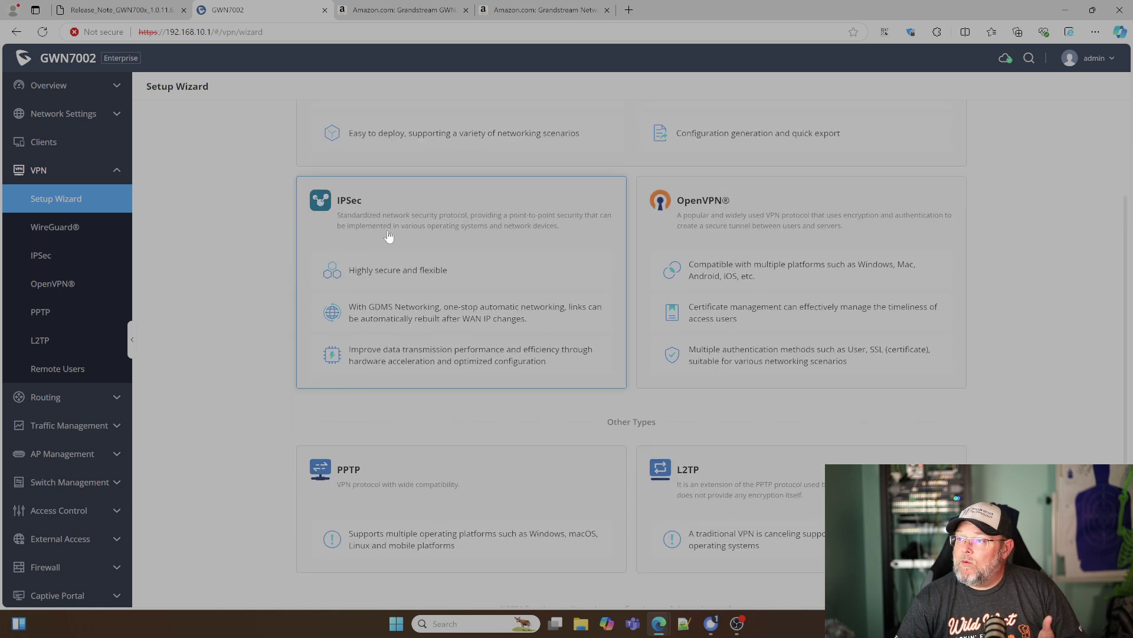
left_click(389, 236)
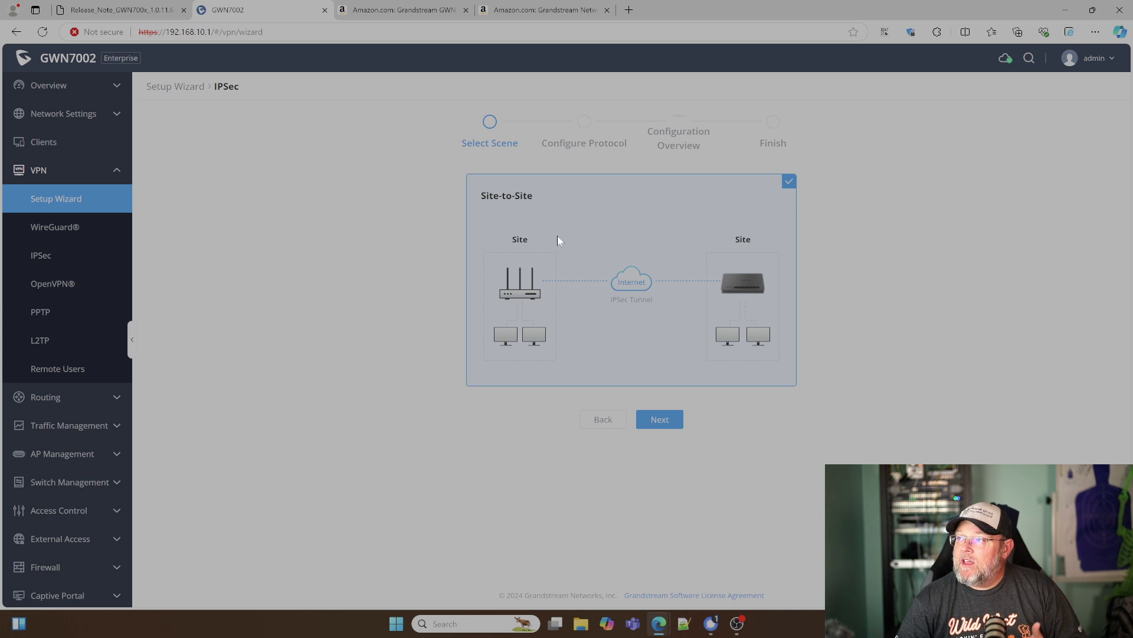
left_click(600, 423)
- Preview the OpenVPN and L2TP wizards, returning to the protocol list after each
left_click(704, 319)
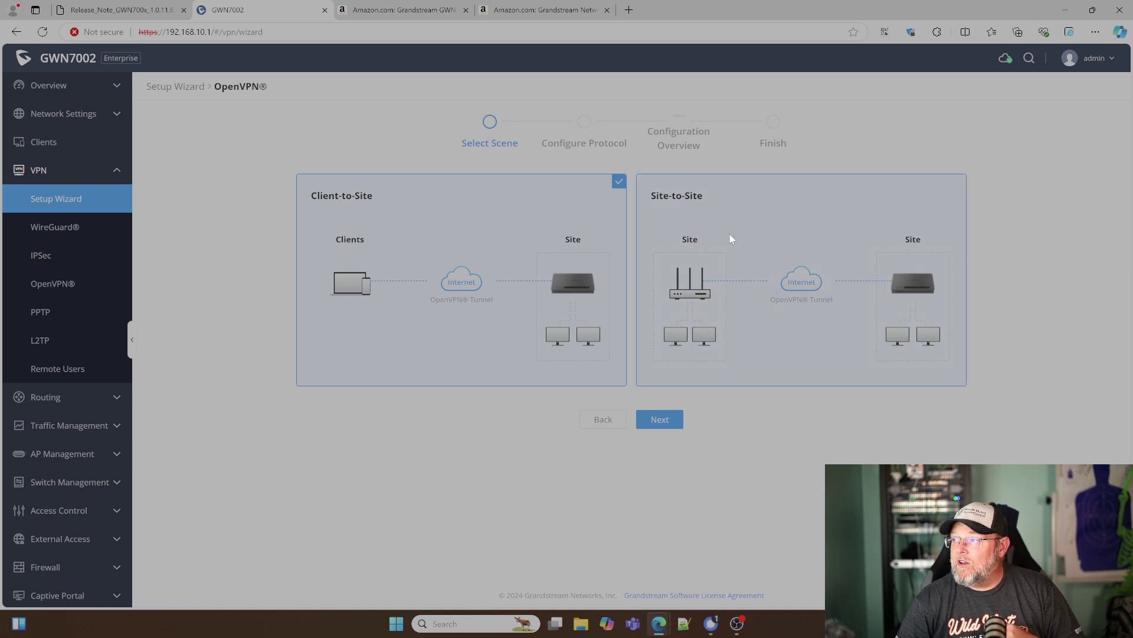
left_click(602, 420)
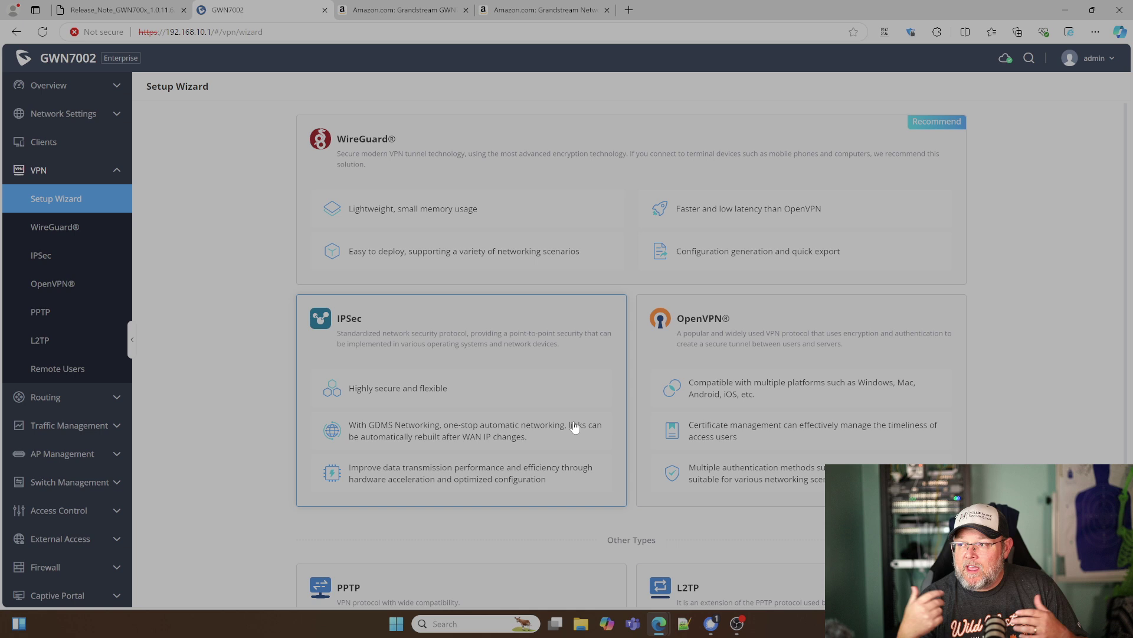
scroll(597, 384, "down", 2)
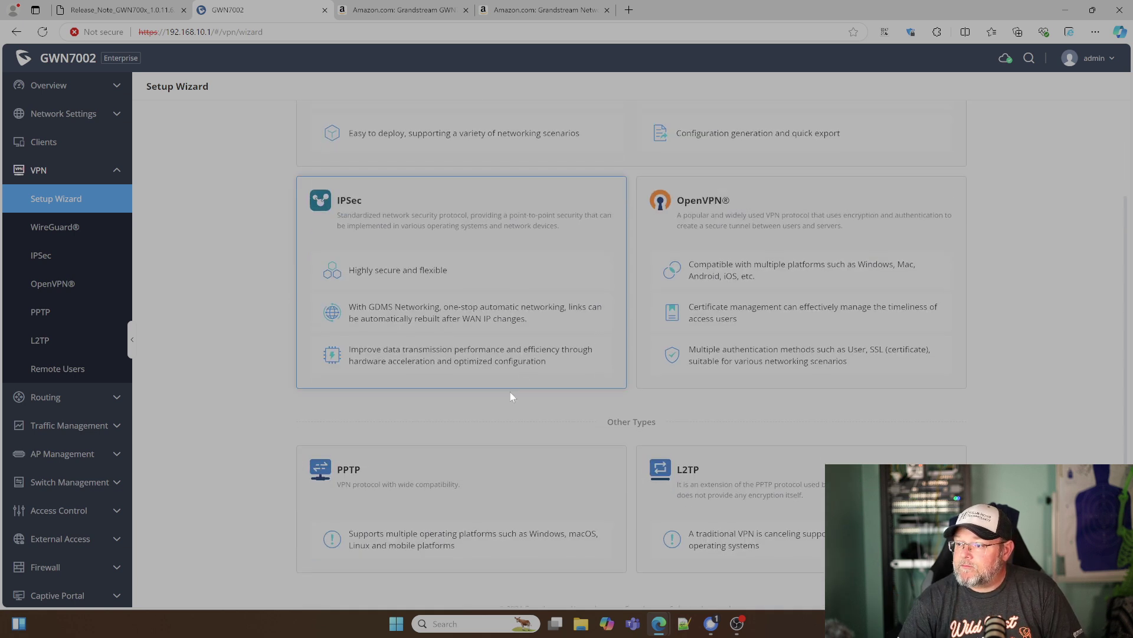
scroll(510, 395, "down", 1)
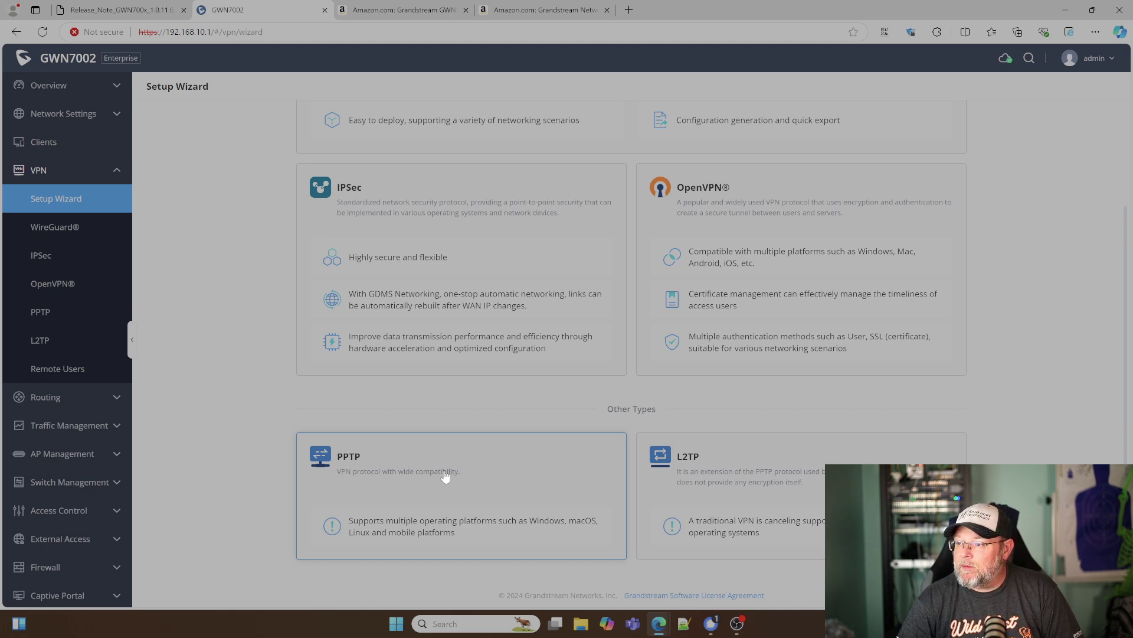
left_click(708, 479)
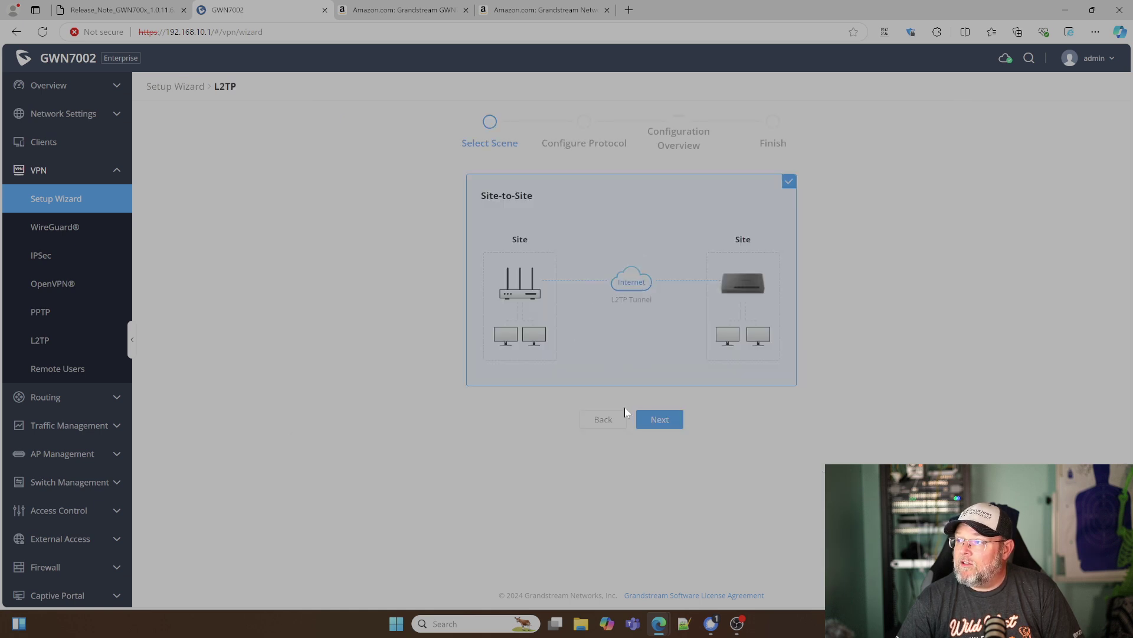
left_click(601, 421)
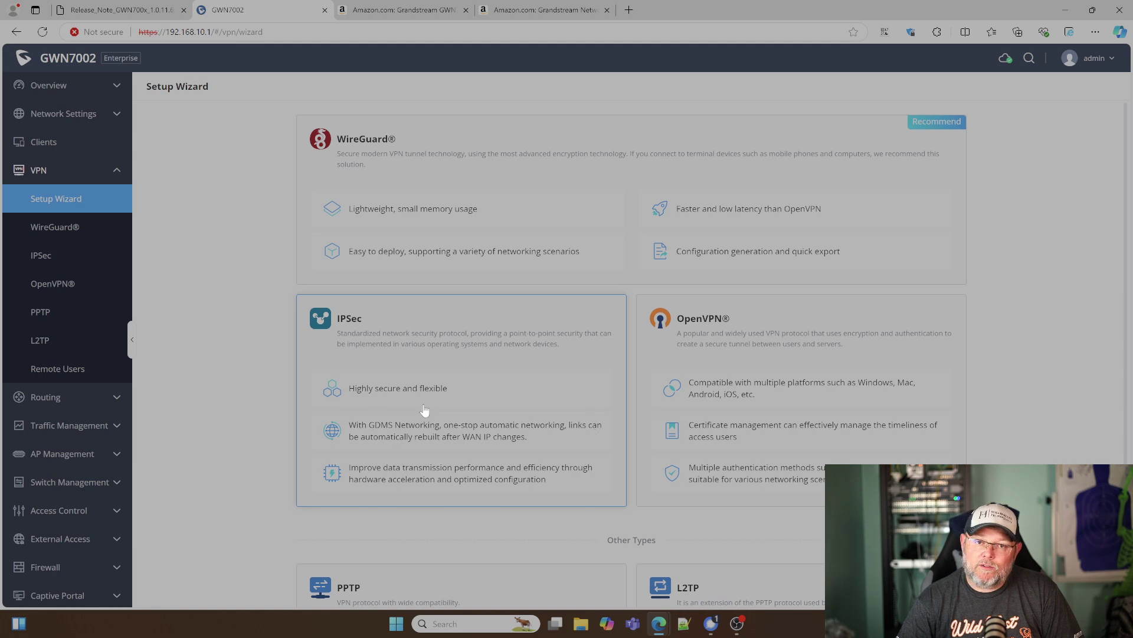
scroll(428, 412, "down", 2)
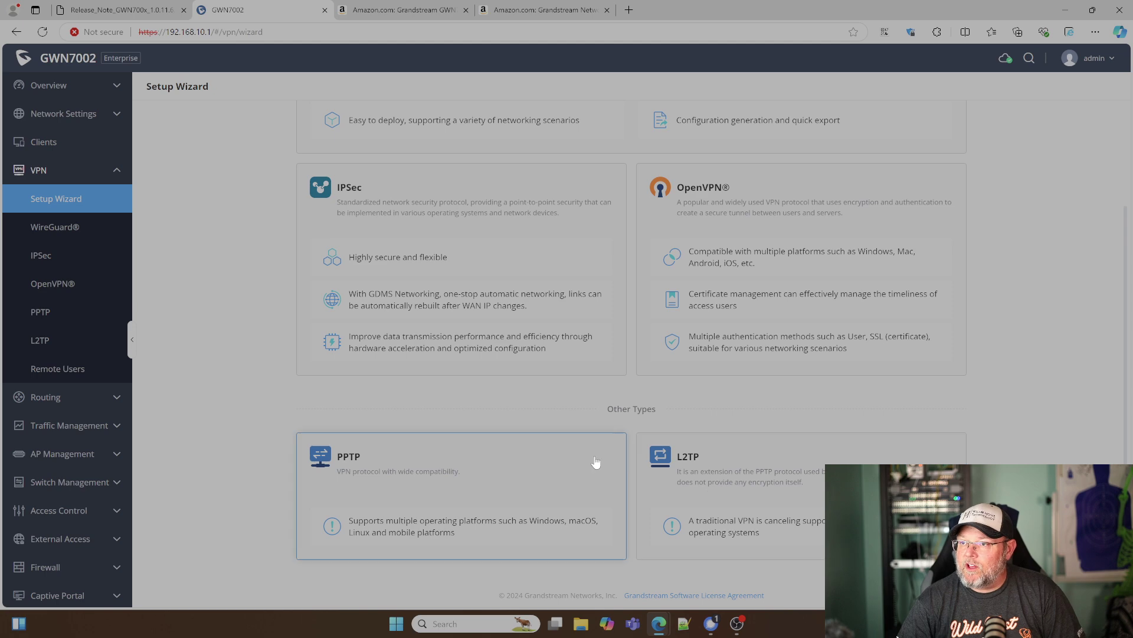
scroll(466, 415, "up", 2)
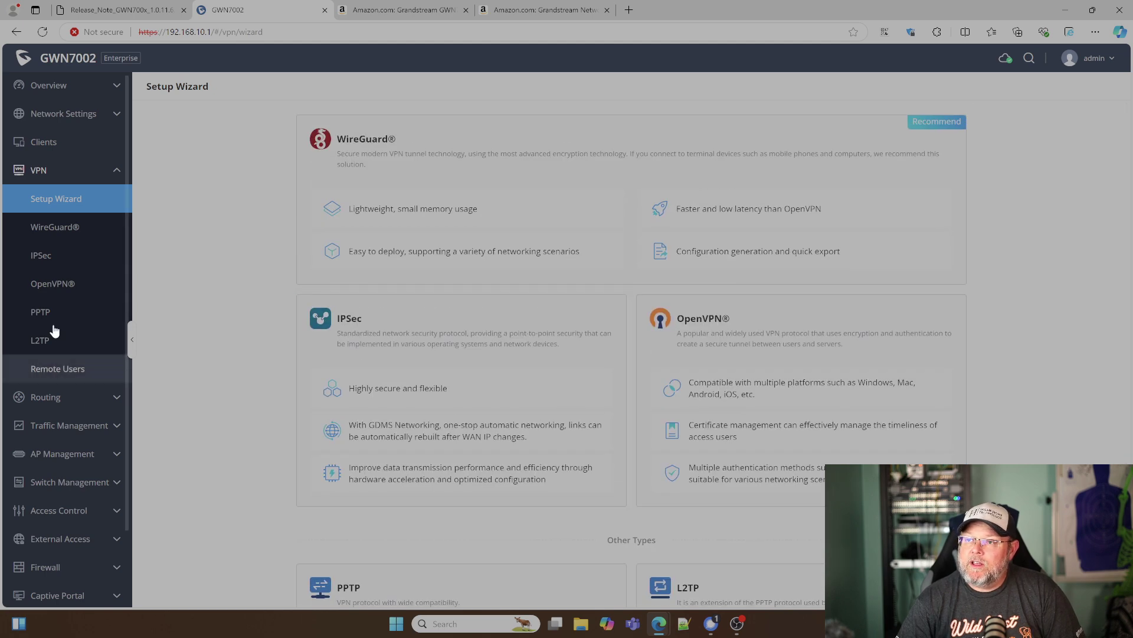
- Collapse VPN and briefly expand the AP management, switch management and access control menus
left_click(67, 175)
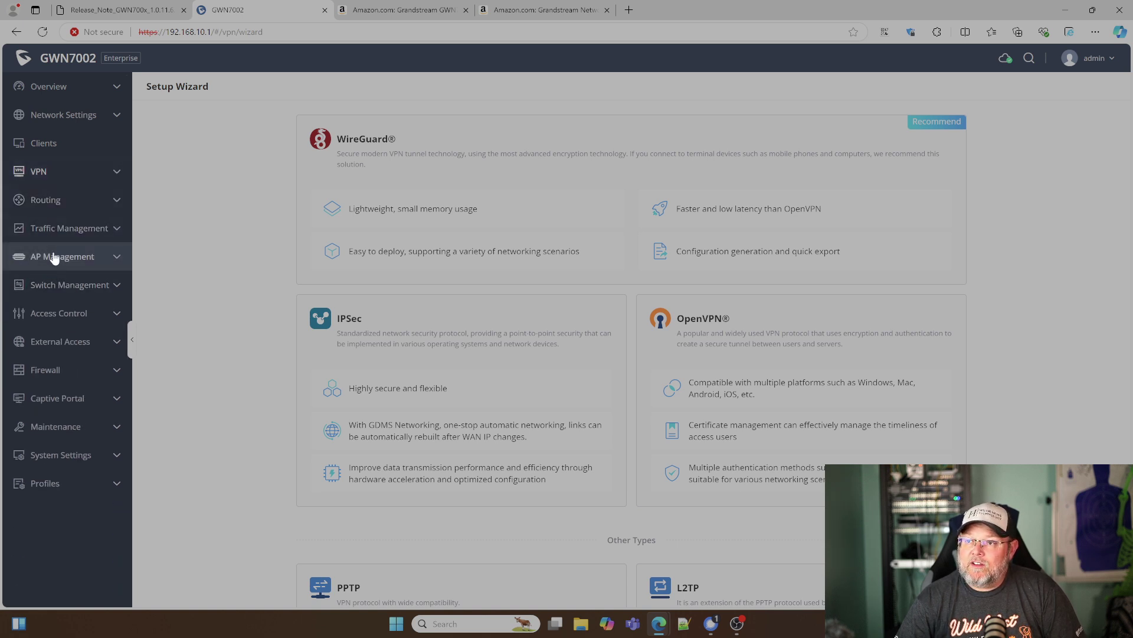
left_click(61, 259)
left_click(75, 256)
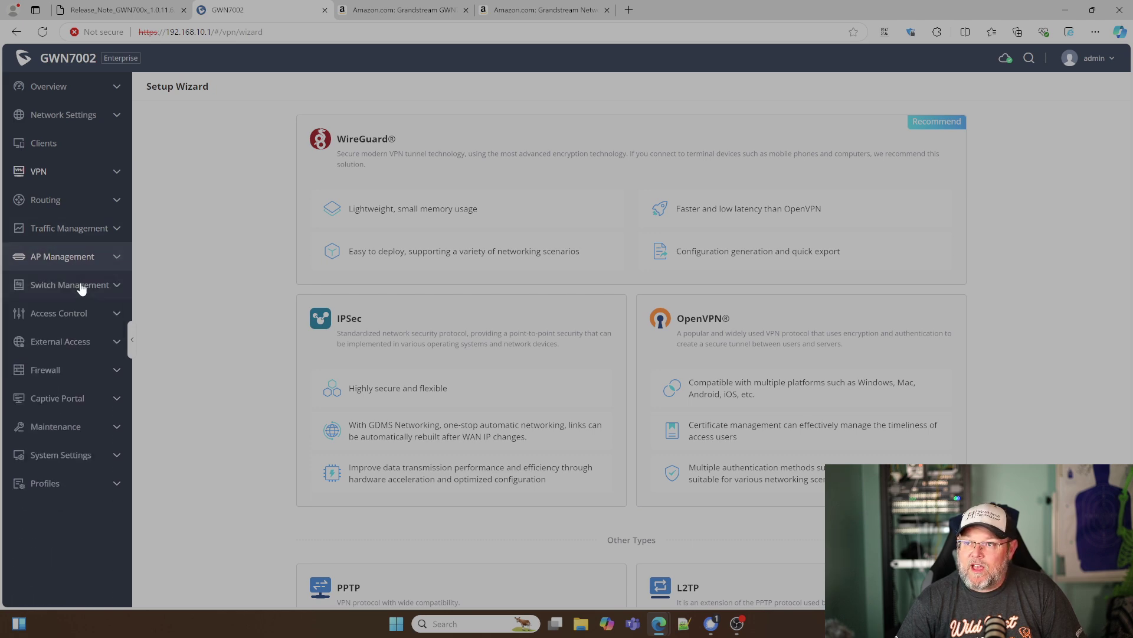
left_click(77, 286)
left_click(75, 285)
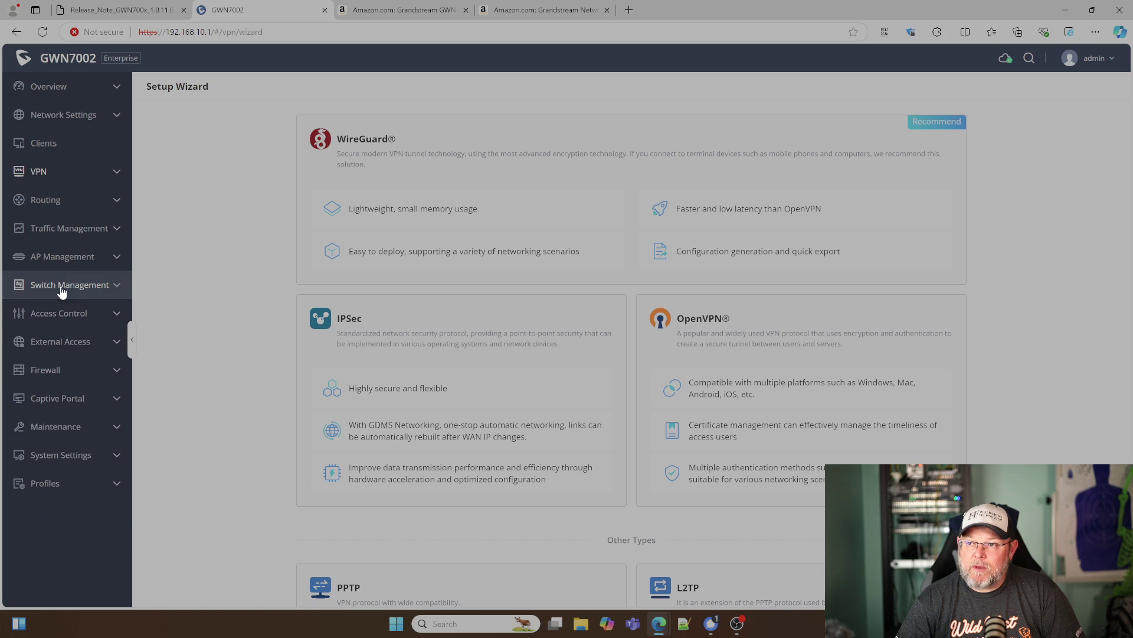
left_click(76, 319)
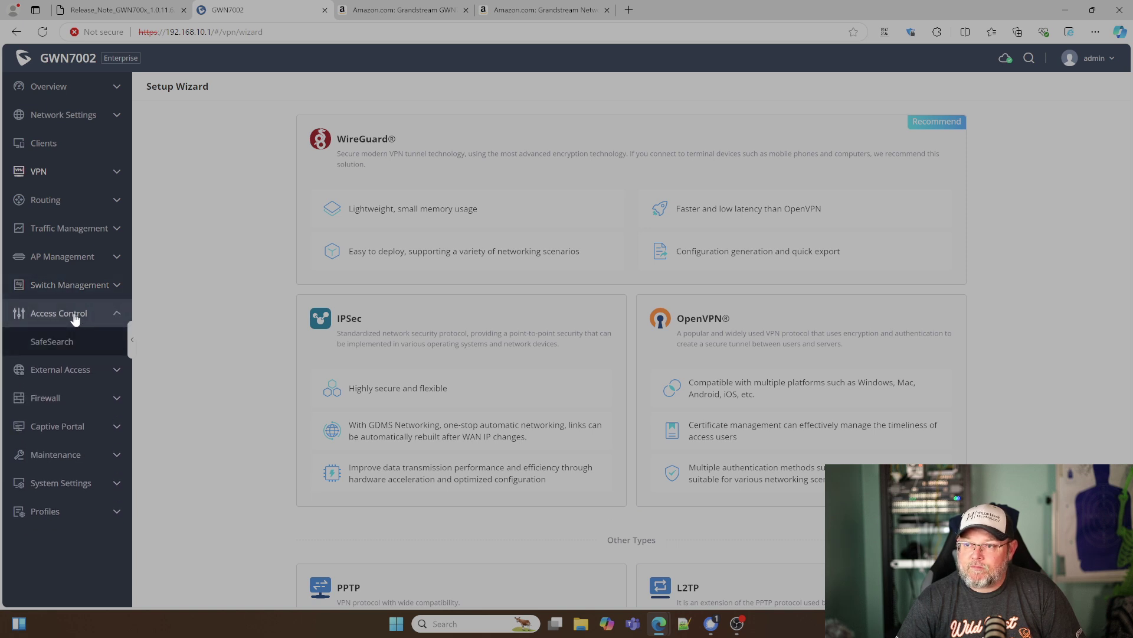
left_click(76, 318)
- Review the Port Forwarding and DMZ pages, then open Firewall Basic Settings
left_click(64, 343)
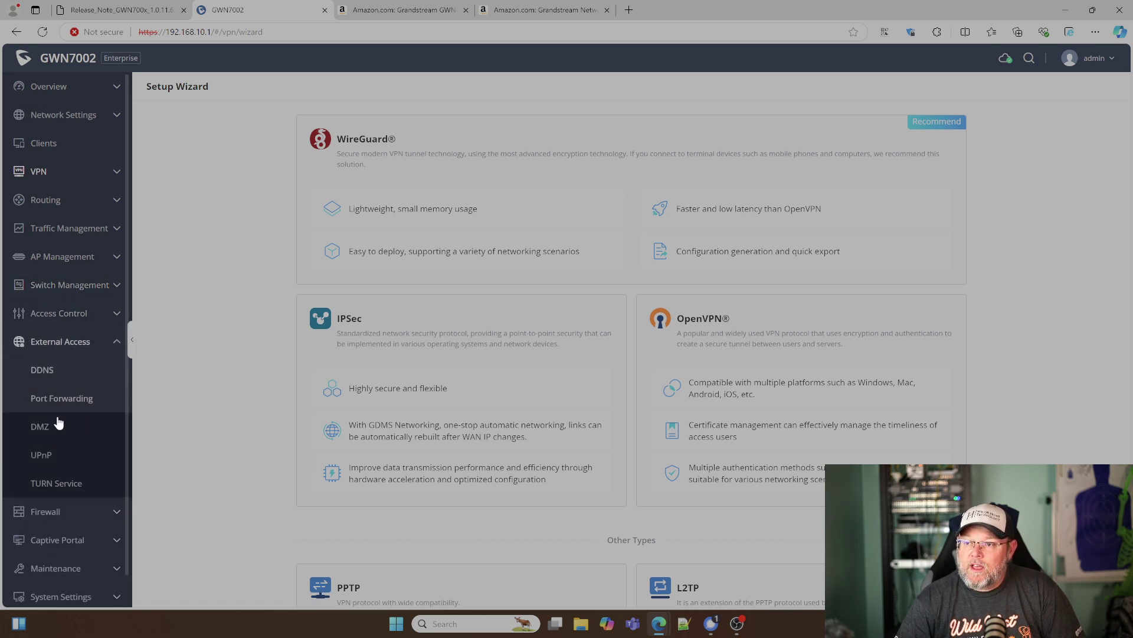
left_click(56, 397)
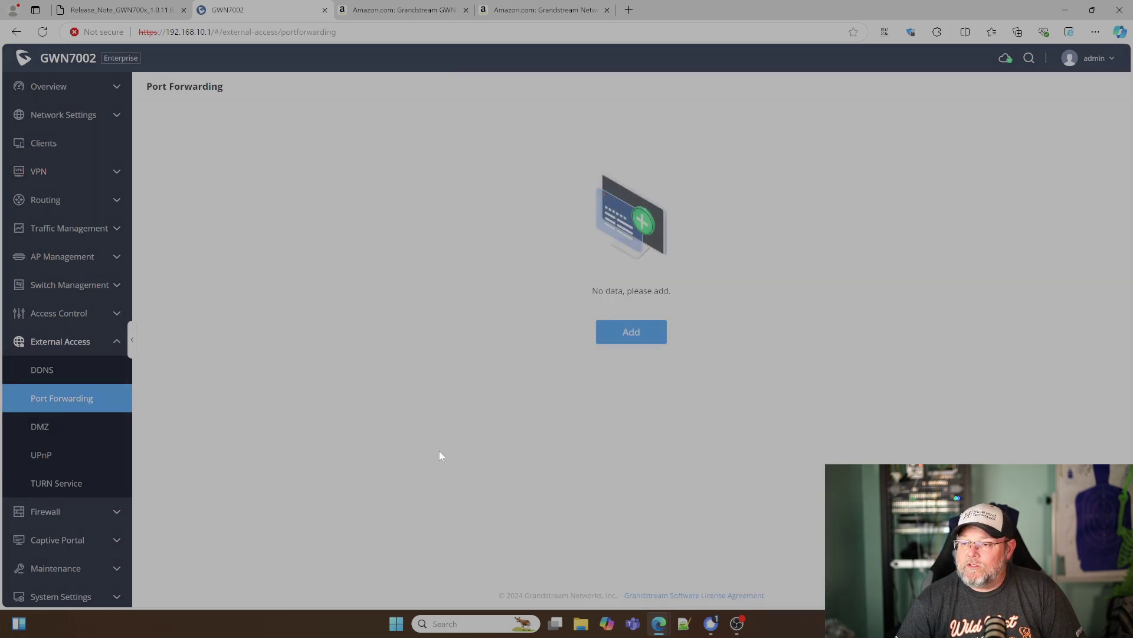
left_click(58, 425)
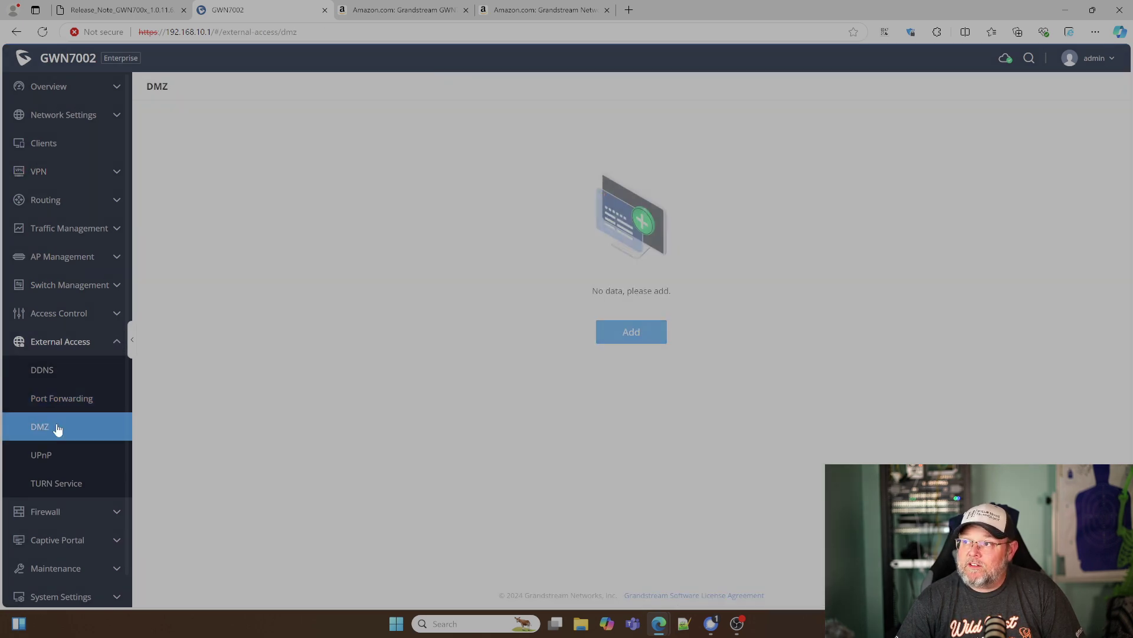
left_click(64, 354)
left_click(64, 373)
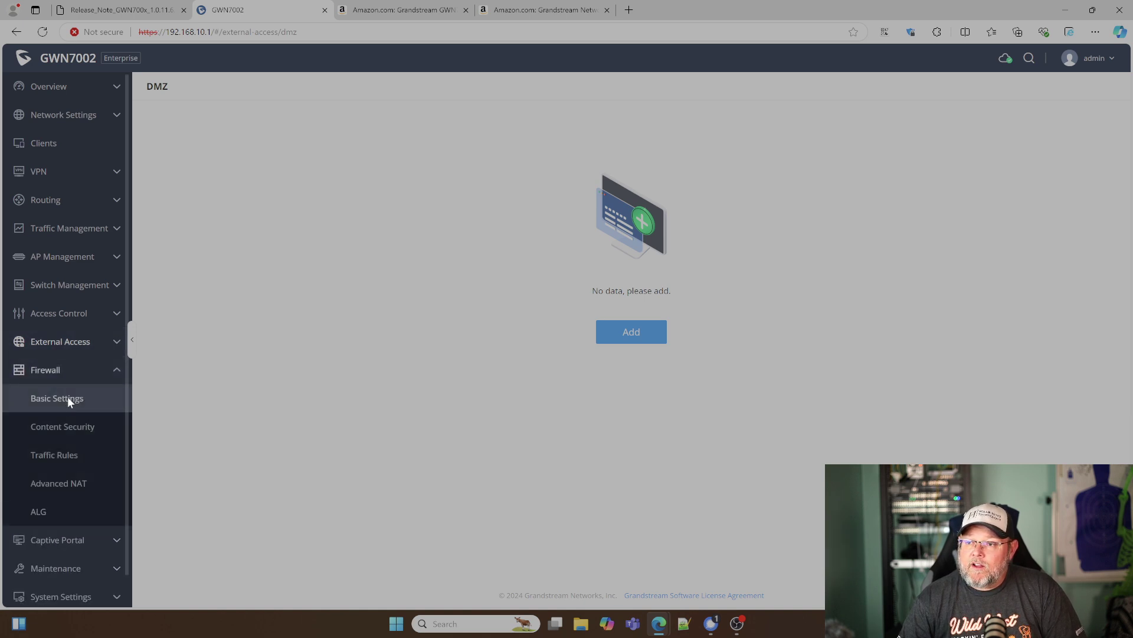
left_click(67, 397)
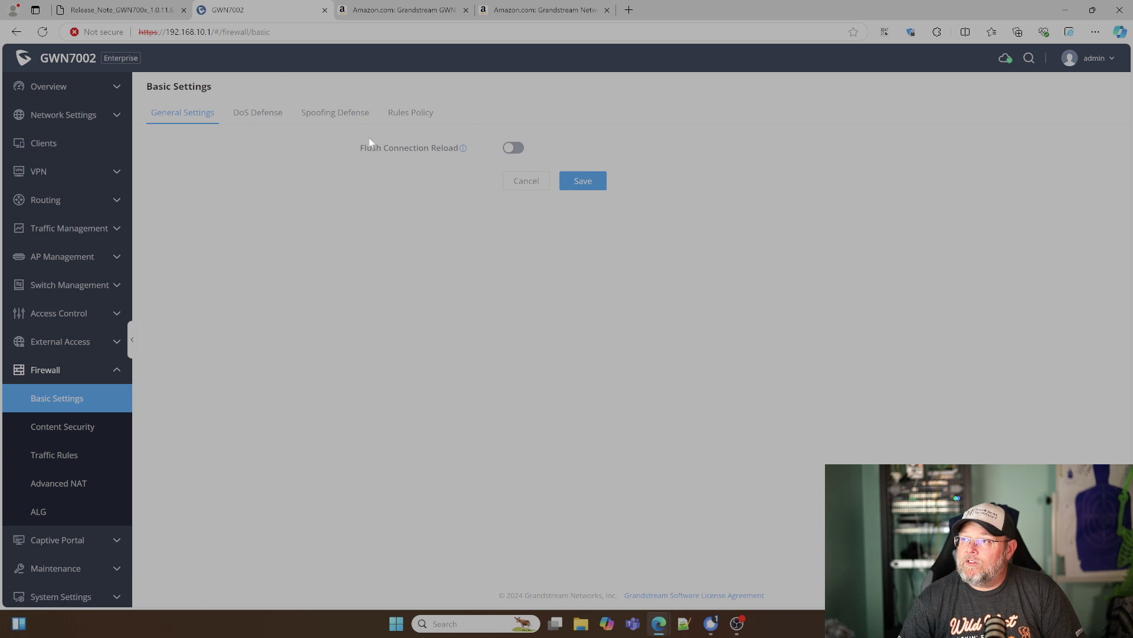
- Start a new inbound traffic rule and review the Source Address Type options, including FQDN
left_click(70, 455)
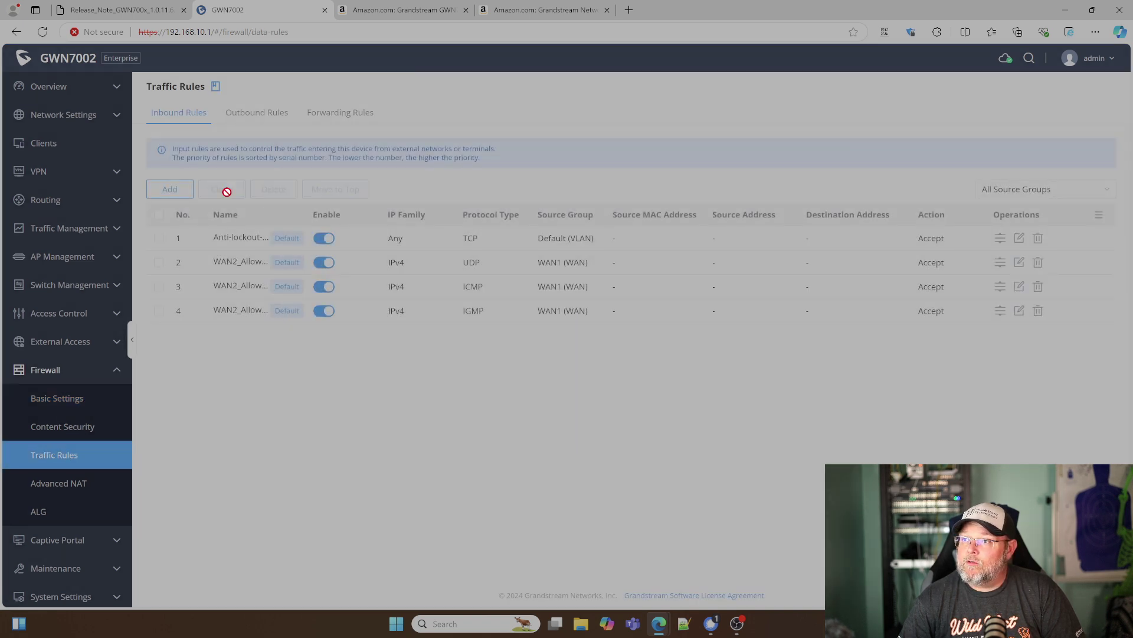
left_click(177, 189)
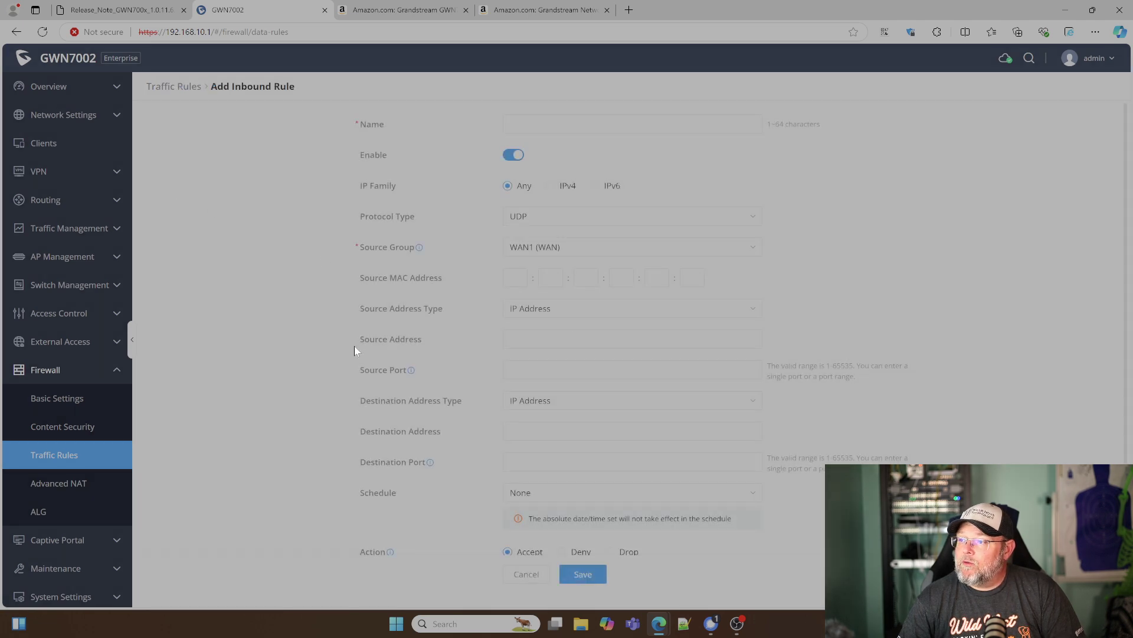
scroll(354, 346, "down", 1)
left_click(543, 253)
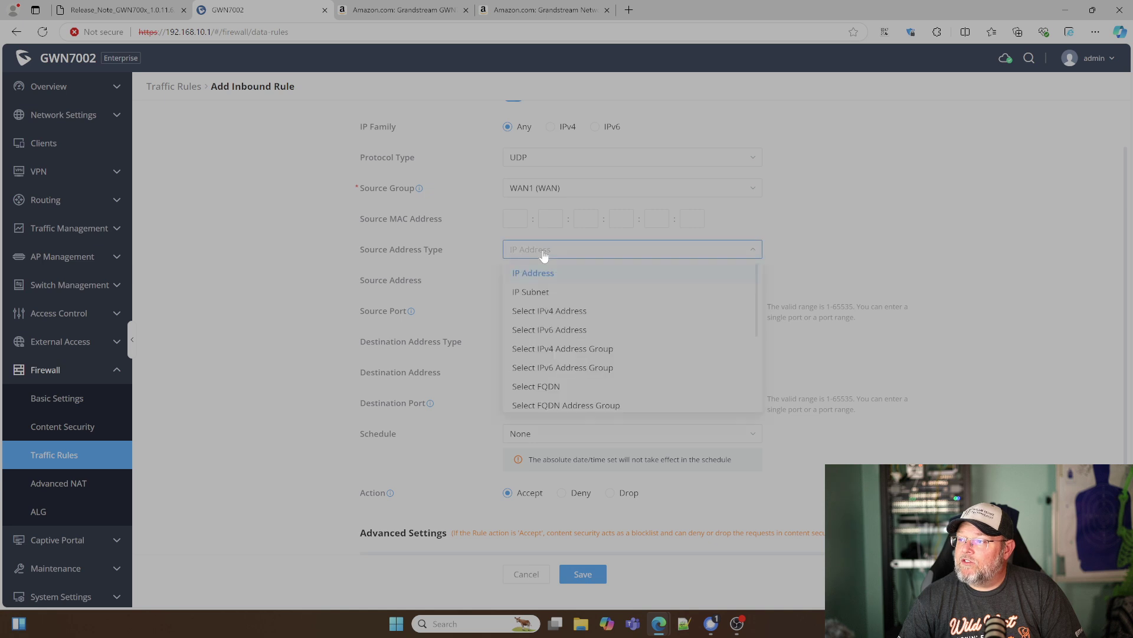
scroll(576, 324, "down", 1)
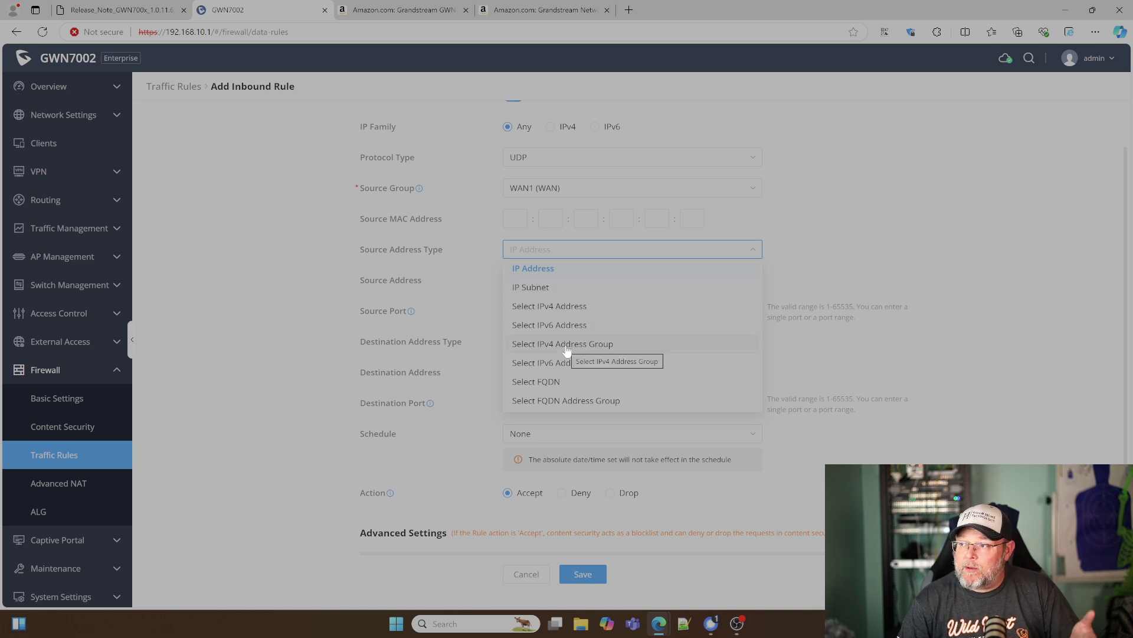
left_click(284, 346)
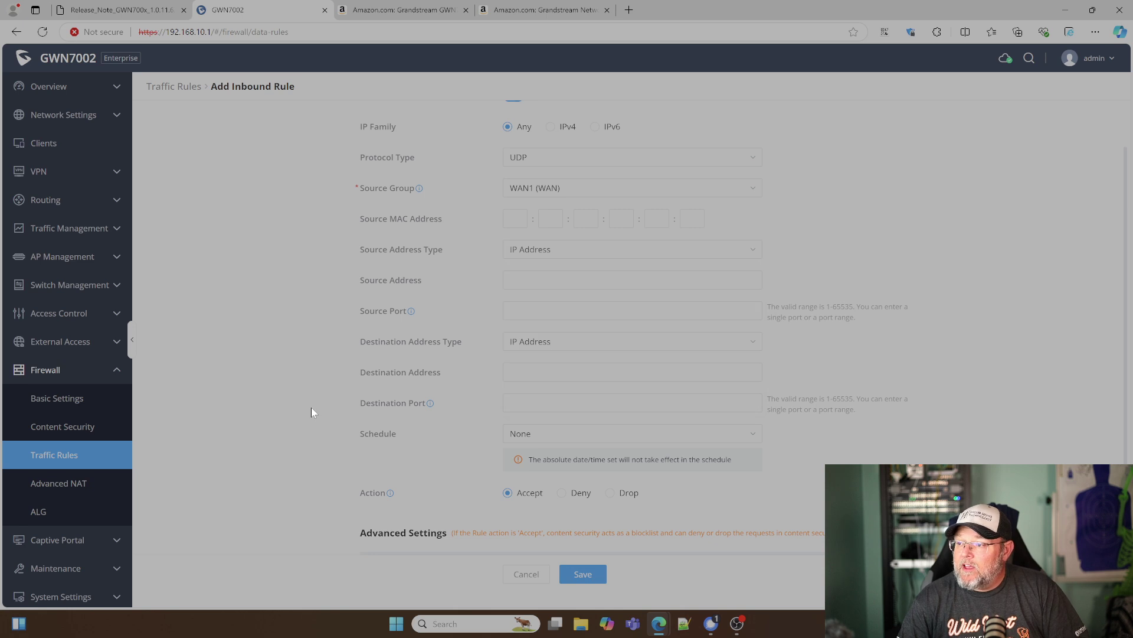
- Check the rule's Schedule choices, leaving it at None
scroll(313, 408, "down", 2)
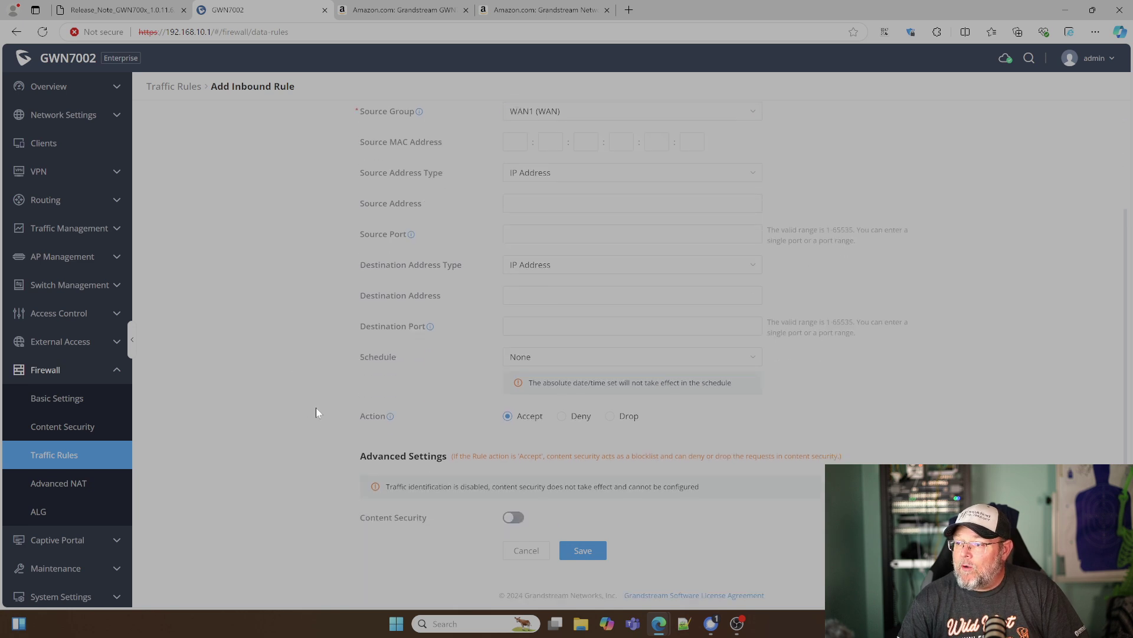
left_click(534, 366)
left_click(327, 354)
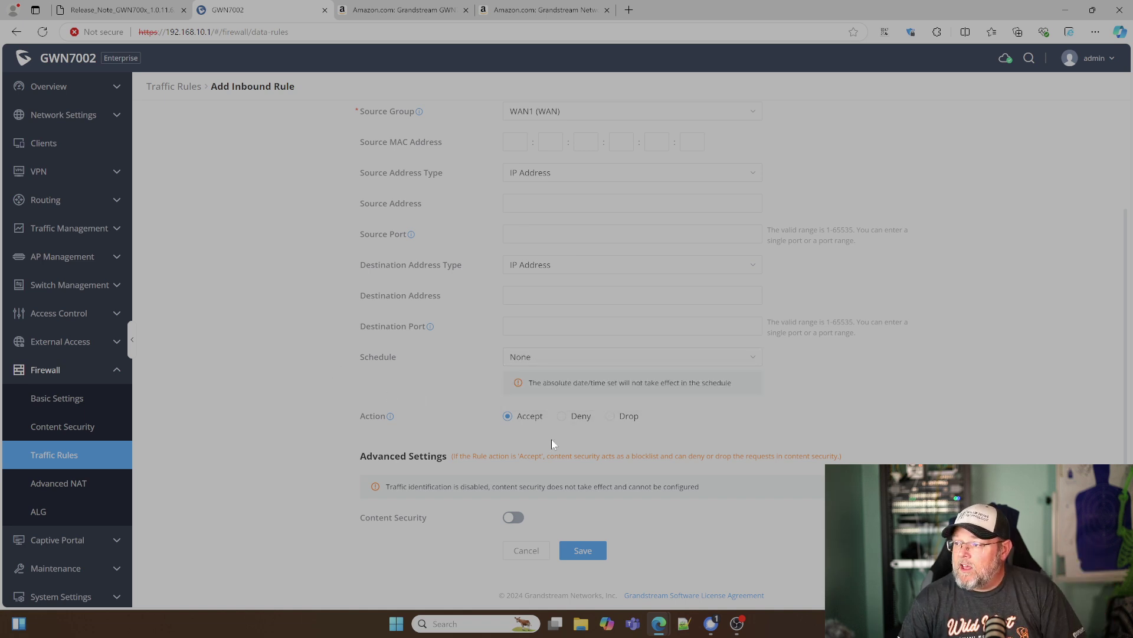
scroll(301, 437, "up", 3)
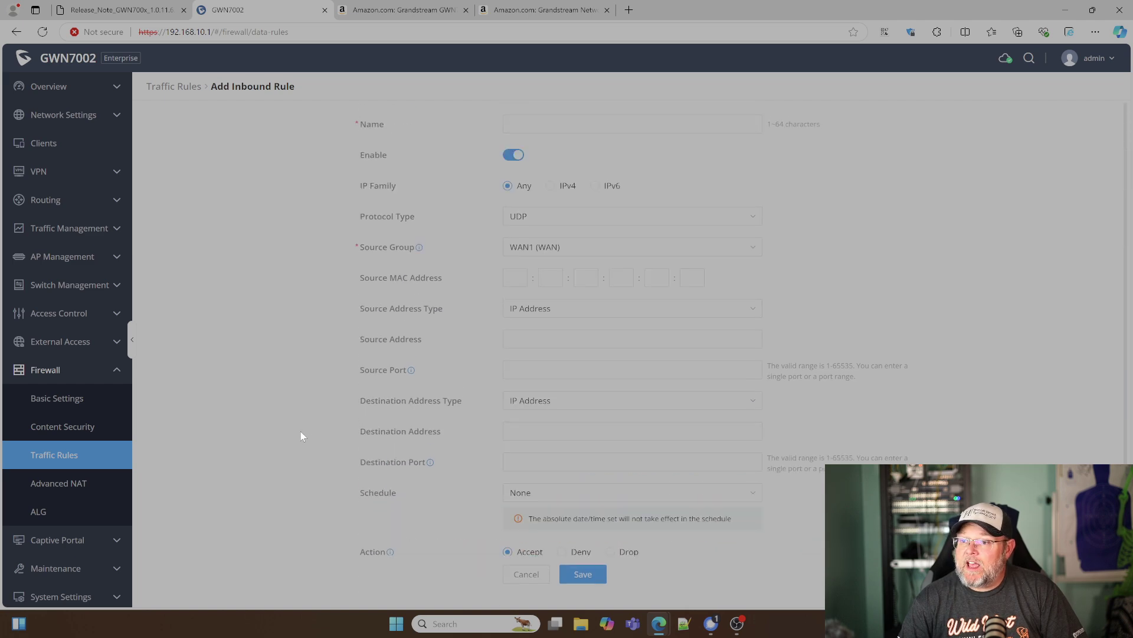
- On Advanced NAT, start a new SNAT rule and review its Destination Address Type choices
left_click(67, 483)
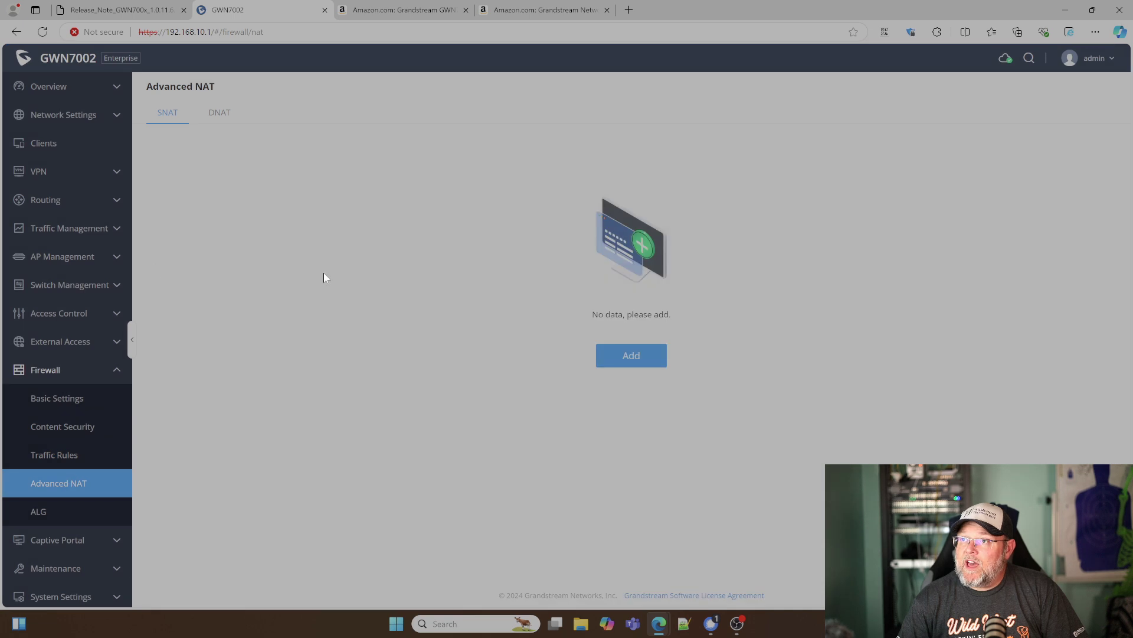
left_click(629, 361)
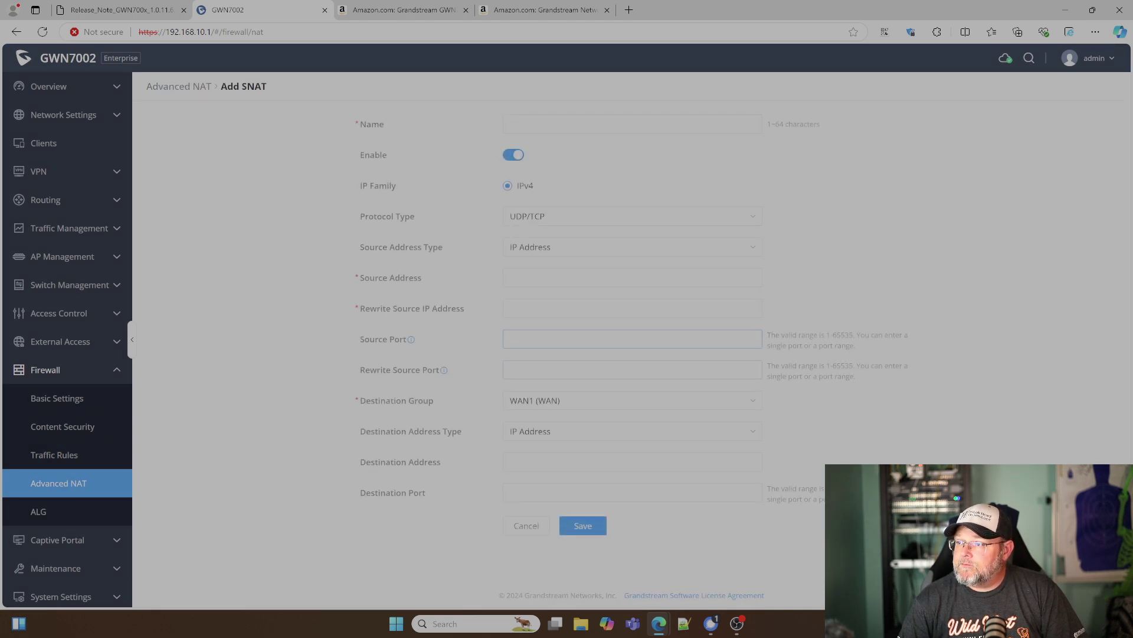
left_click(555, 435)
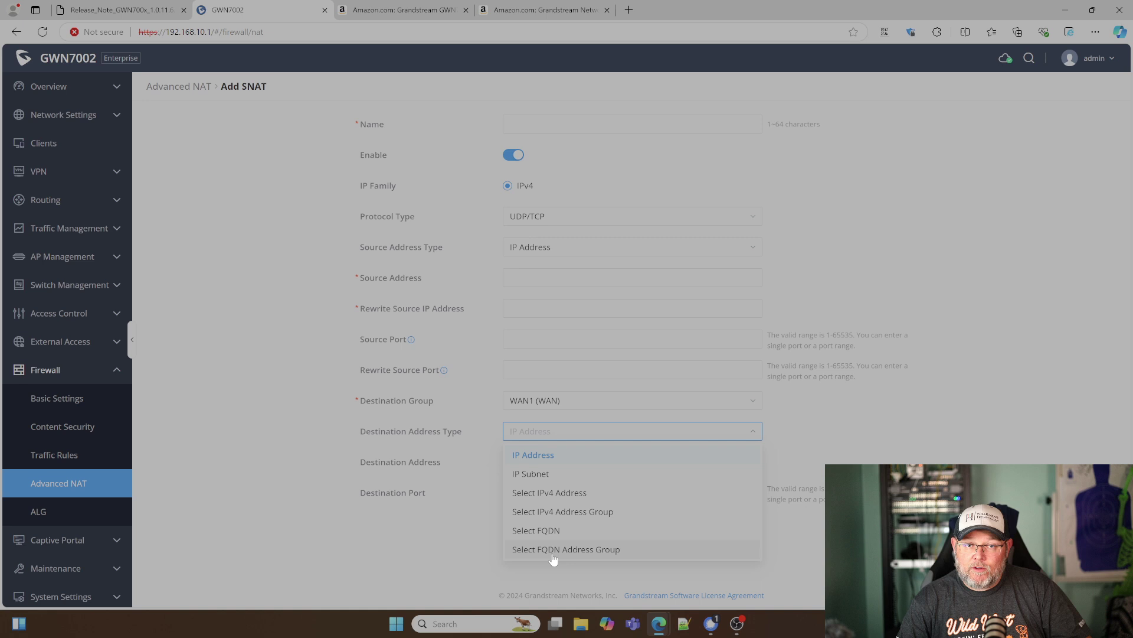
left_click(252, 402)
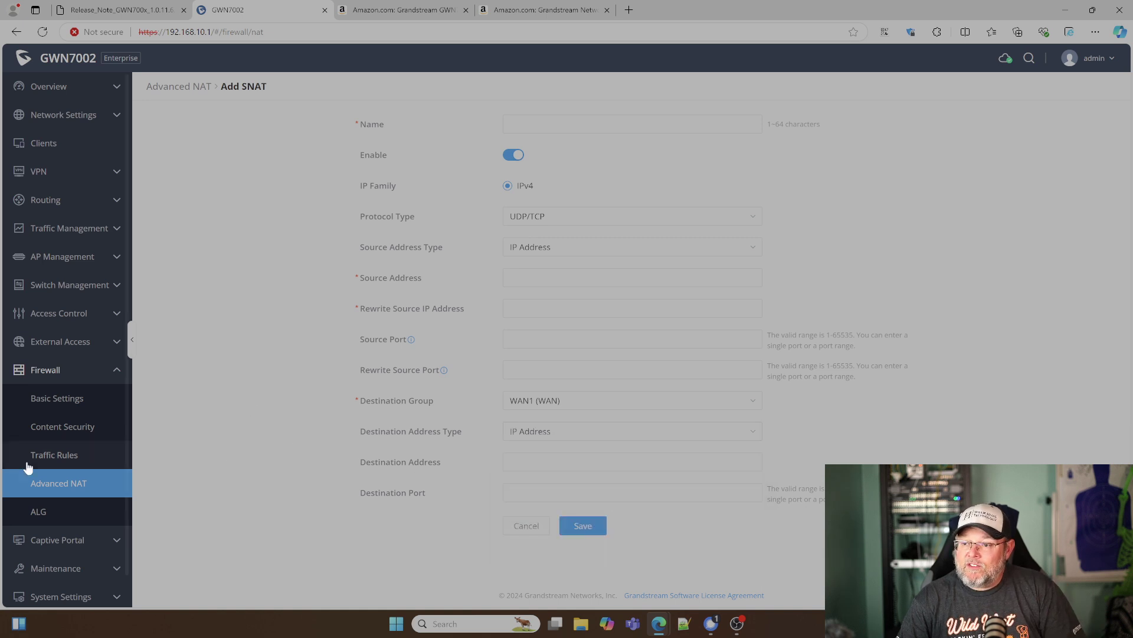
- Go to the Captive Portal Policy page
scroll(71, 496, "down", 1)
left_click(71, 511)
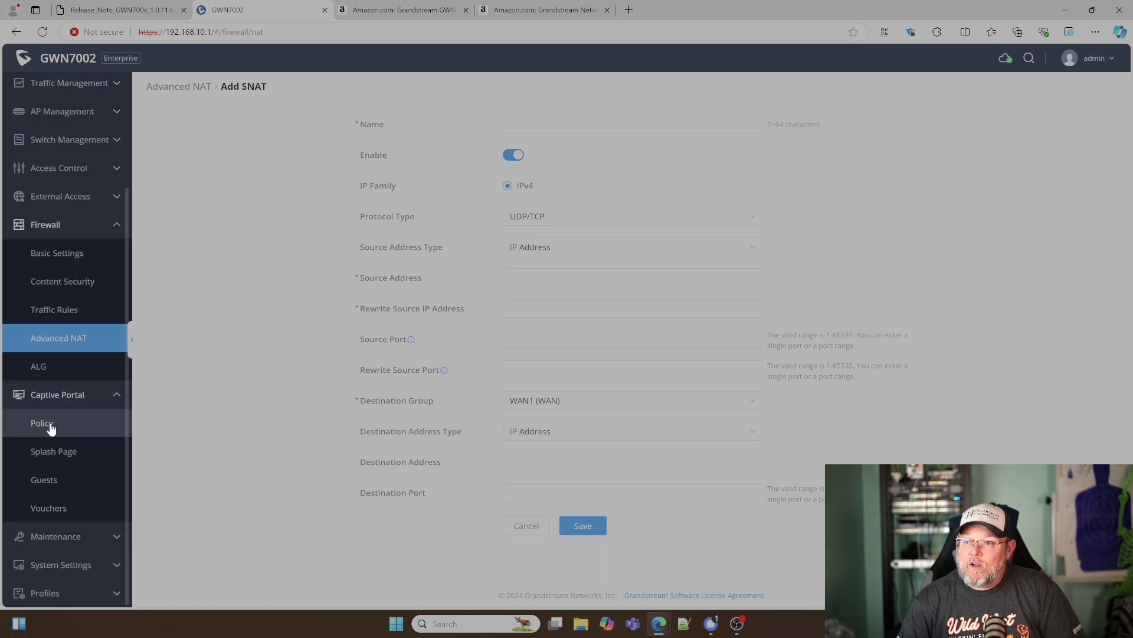
left_click(51, 427)
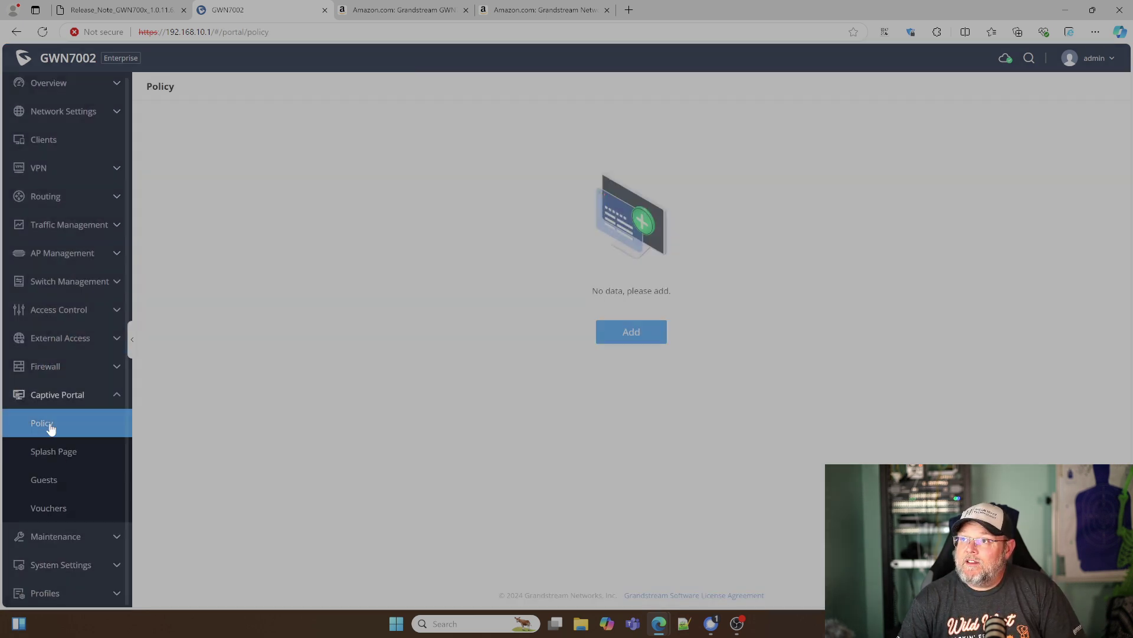
- Collapse Captive Portal and open the Overview dashboard showing 1 wired client and no alerts
left_click(51, 392)
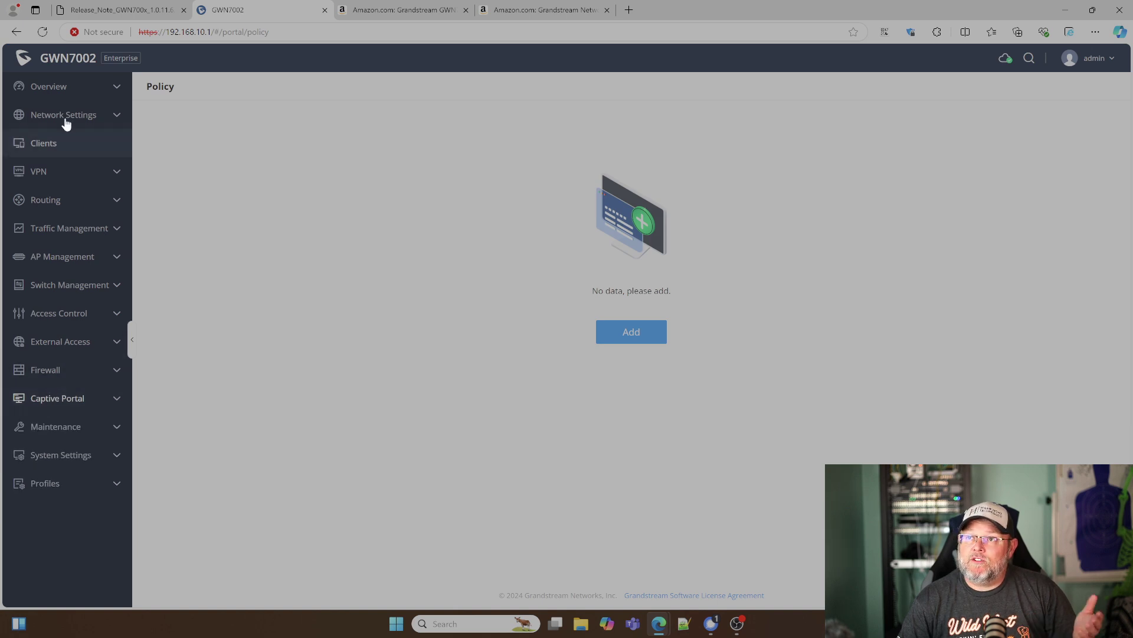
left_click(49, 87)
left_click(48, 121)
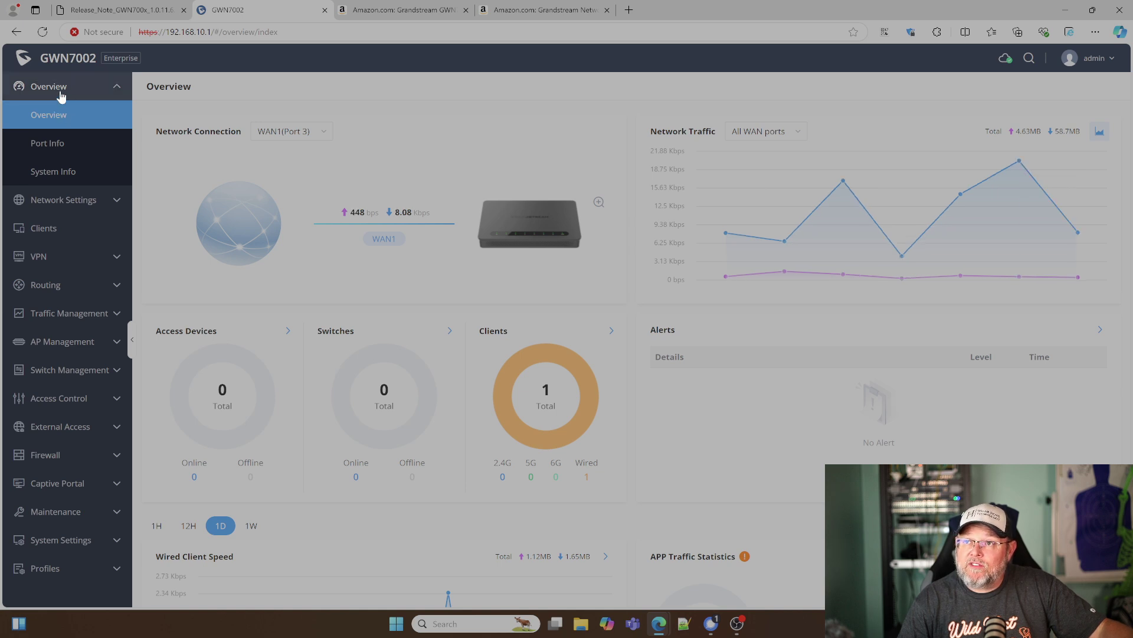
left_click(61, 94)
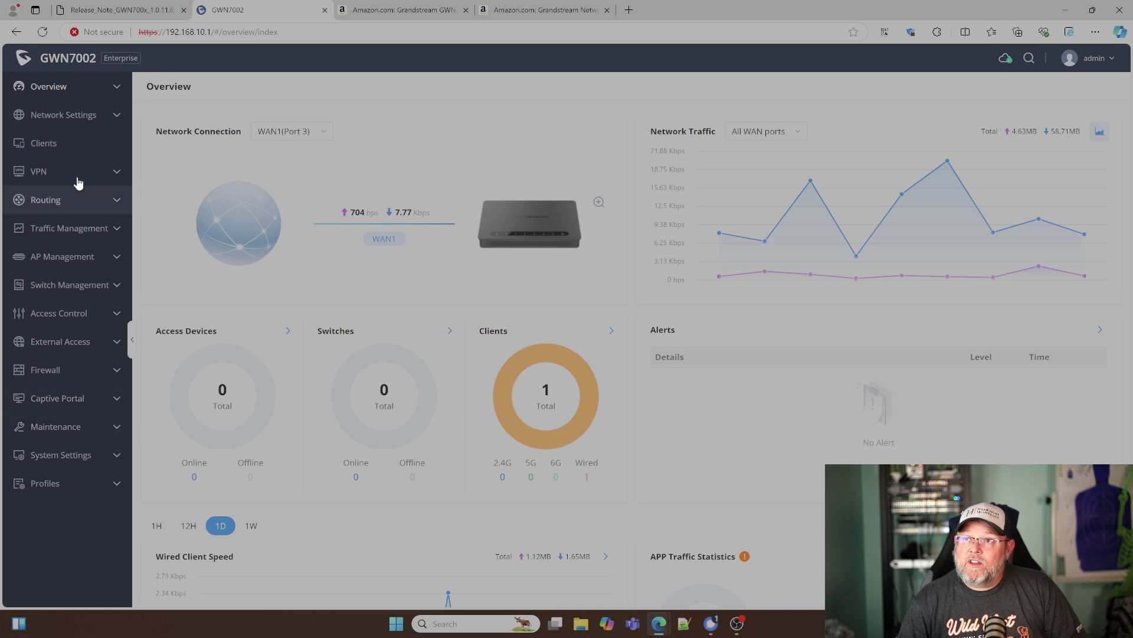
- Cut the release-notes URL back to load the Grandstream firmware support page
left_click(111, 11)
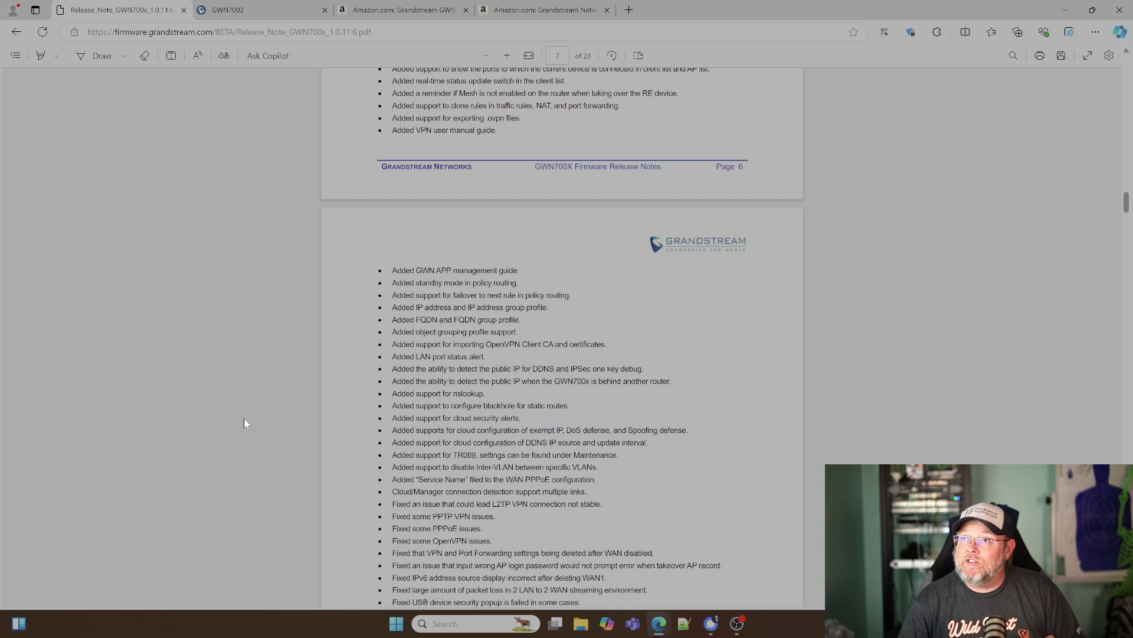
left_click_drag(212, 32, 476, 58)
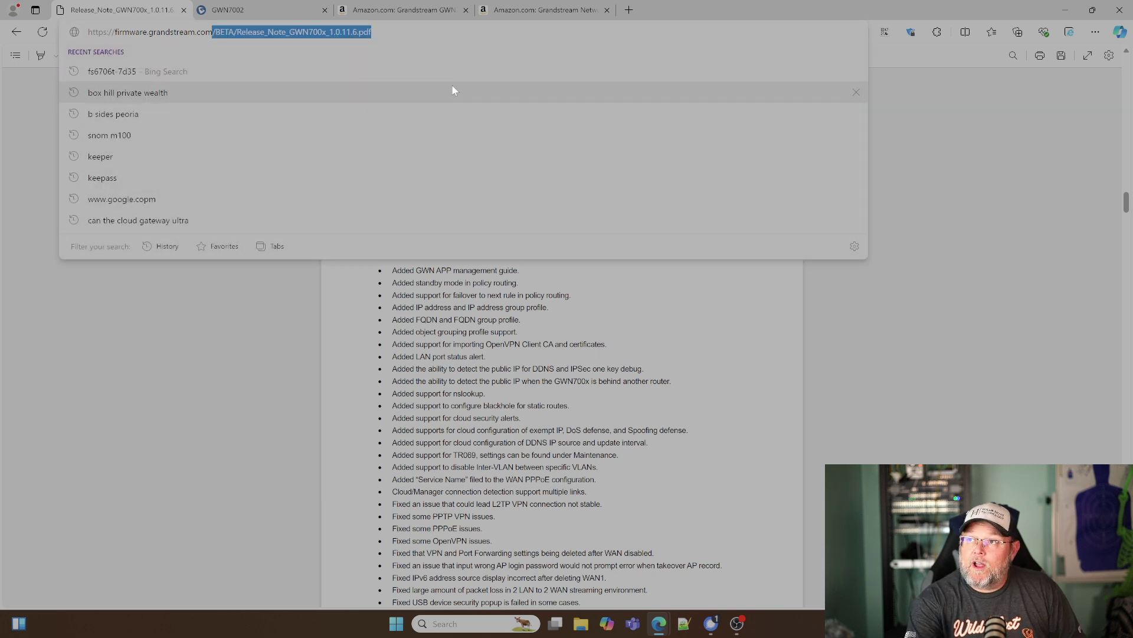
key("BackSpace")
key("Return")
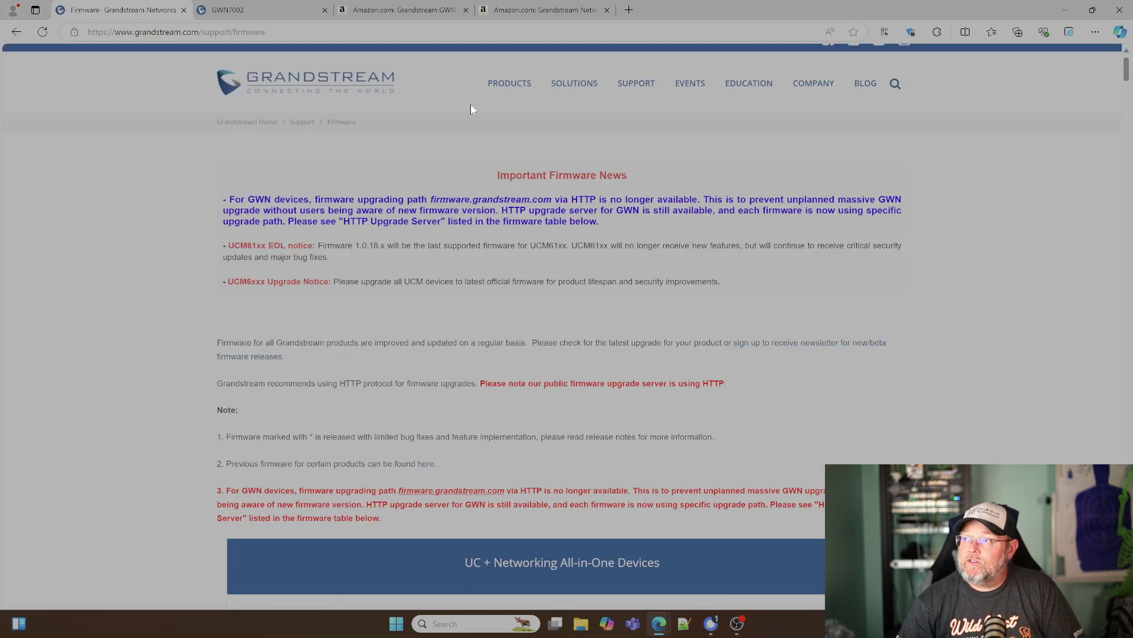
- Open the GWN700x 1.0.11.6 beta firmware page and its Release Notes PDF
scroll(470, 105, "down", 2)
scroll(372, 342, "down", 6)
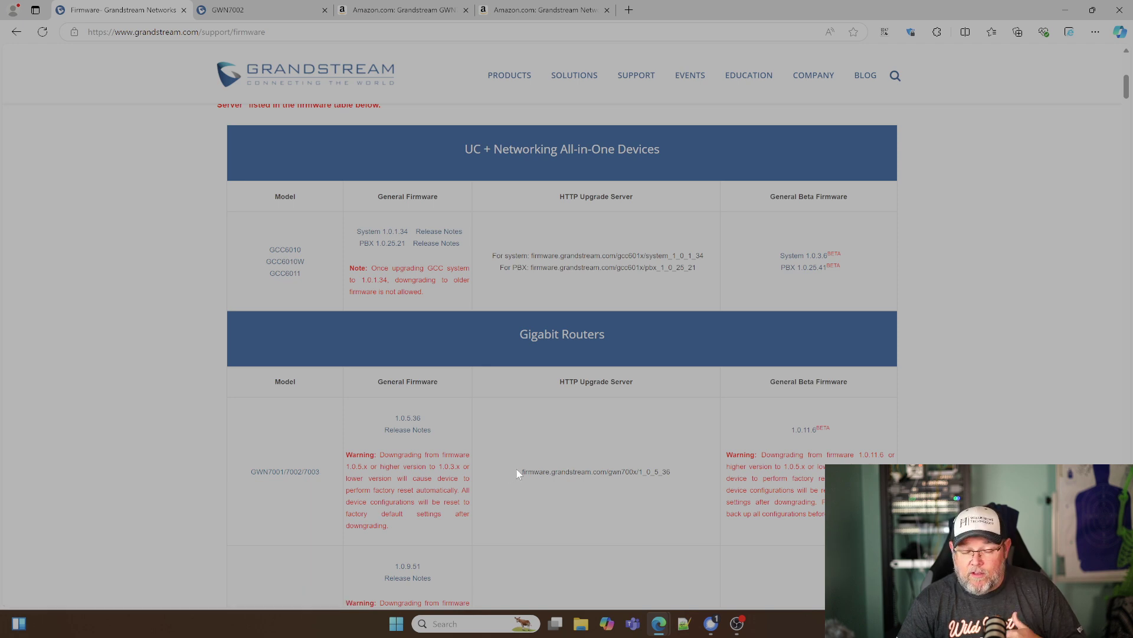
left_click(801, 434)
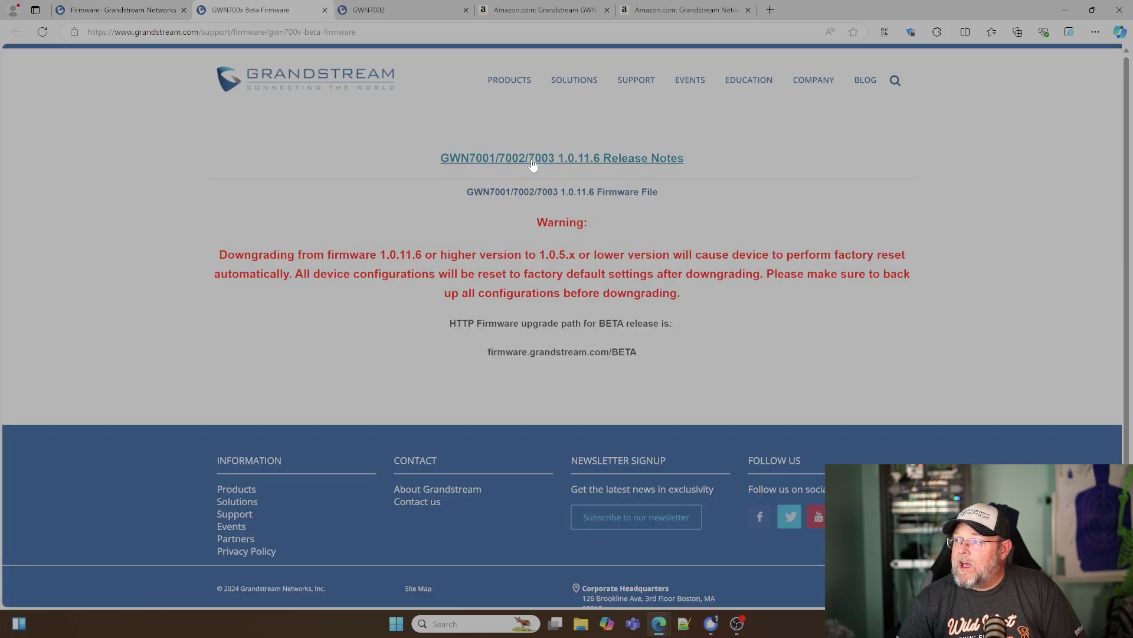
left_click(532, 160)
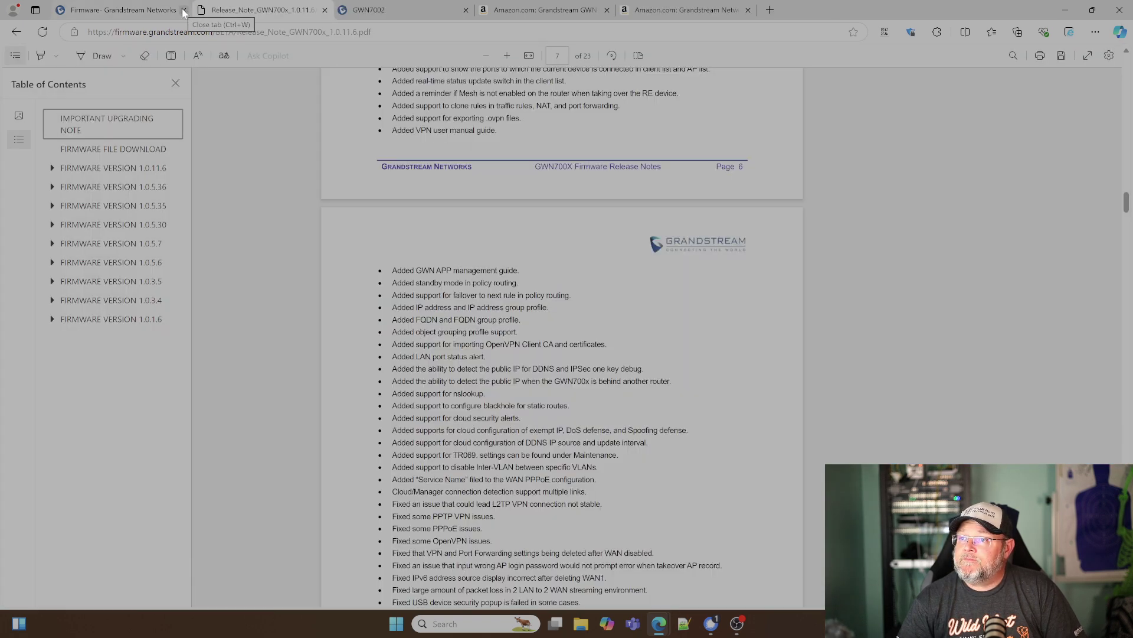
- Close the old firmware listing tab and scroll up through the release notes
left_click(183, 10)
scroll(560, 337, "up", 10)
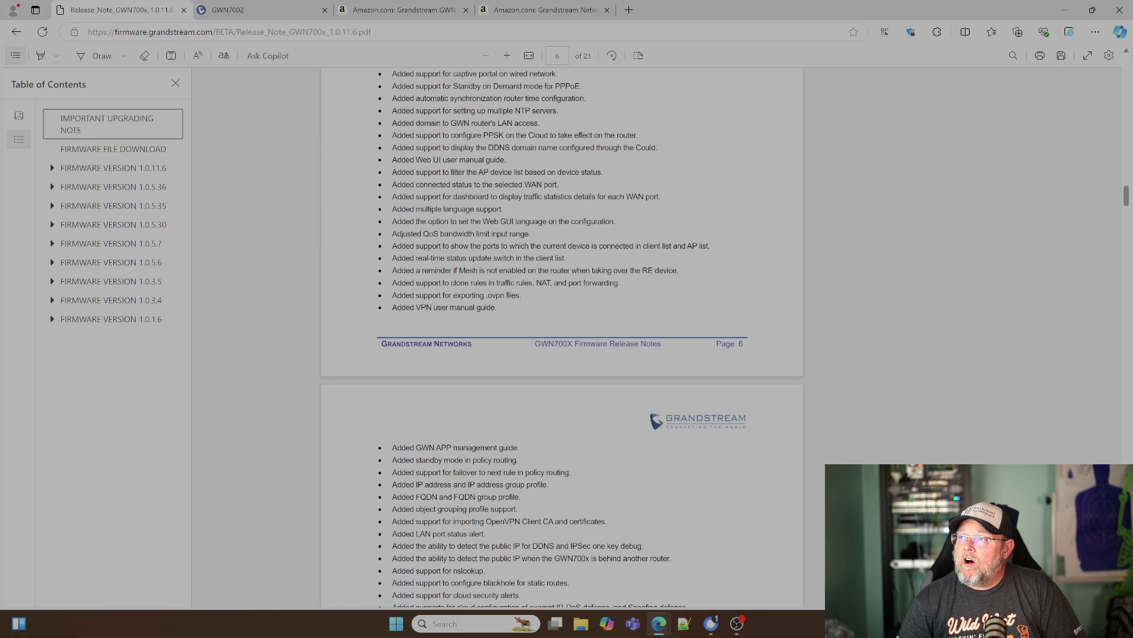
scroll(561, 336, "up", 1)
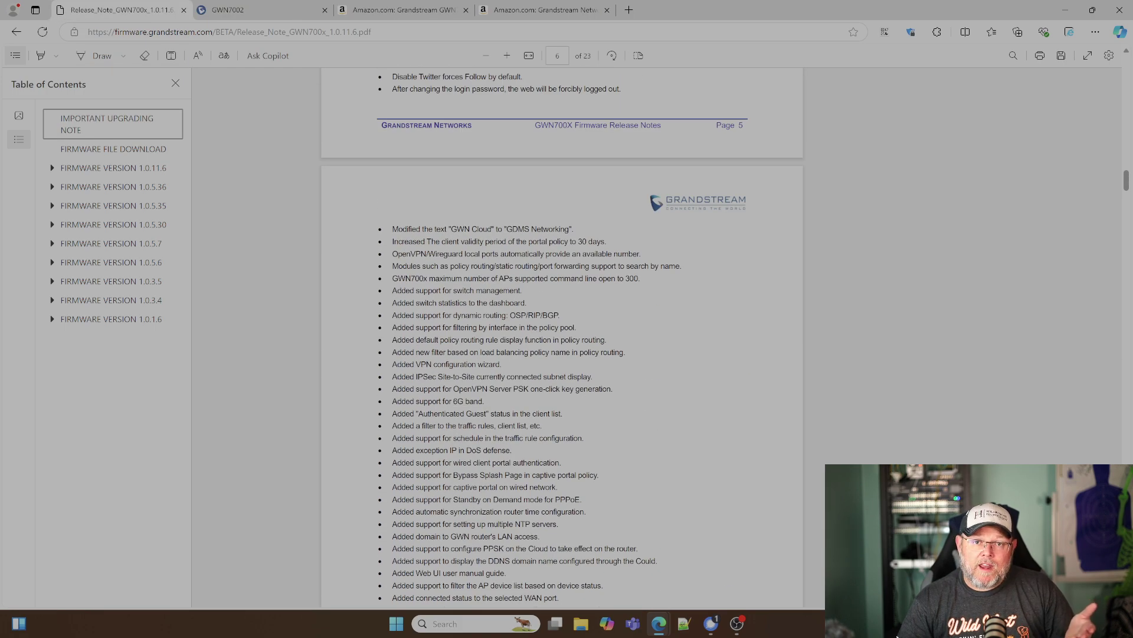
scroll(560, 336, "up", 7)
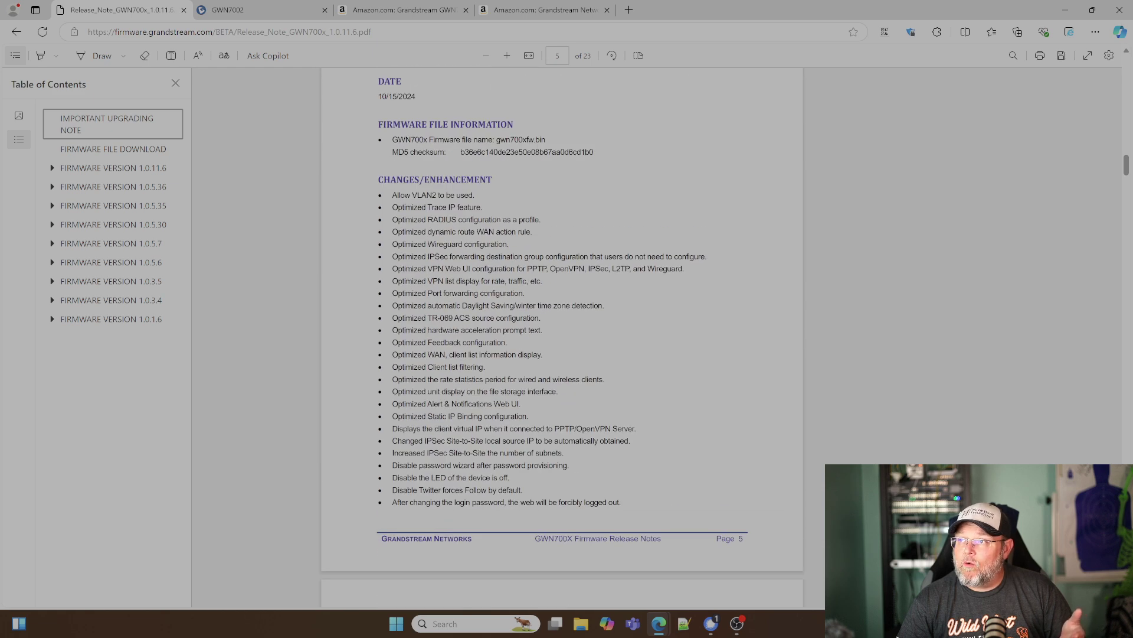
scroll(561, 337, "up", 3)
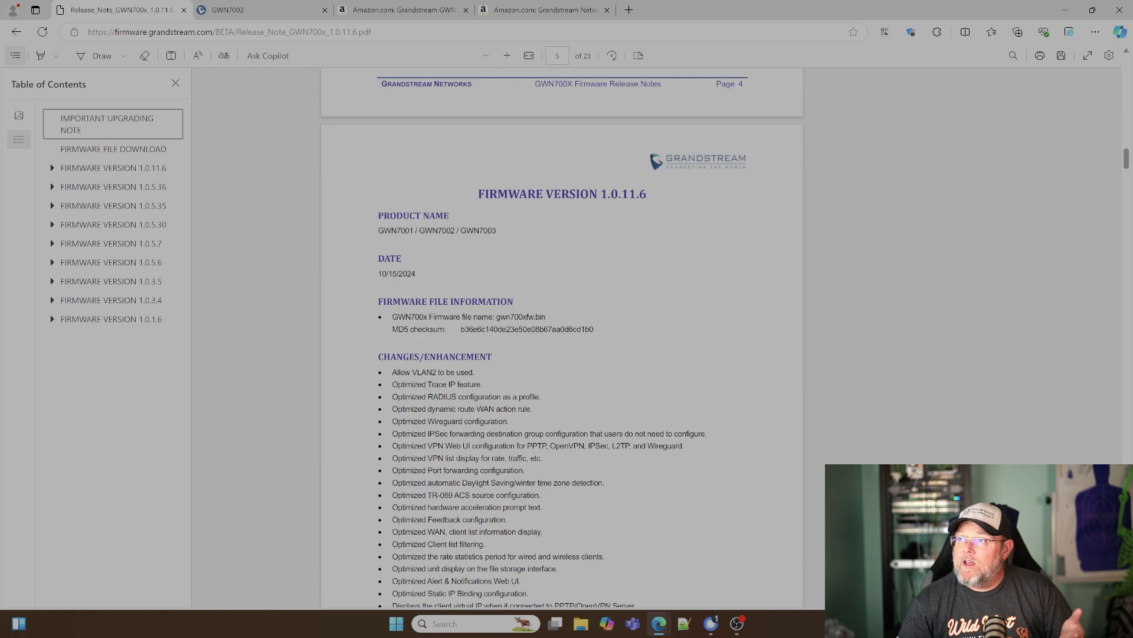
- Jump via the contents to the FIRMWARE VERSION 1.0.11.6 date section on page 5
left_click(57, 168)
left_click(92, 208)
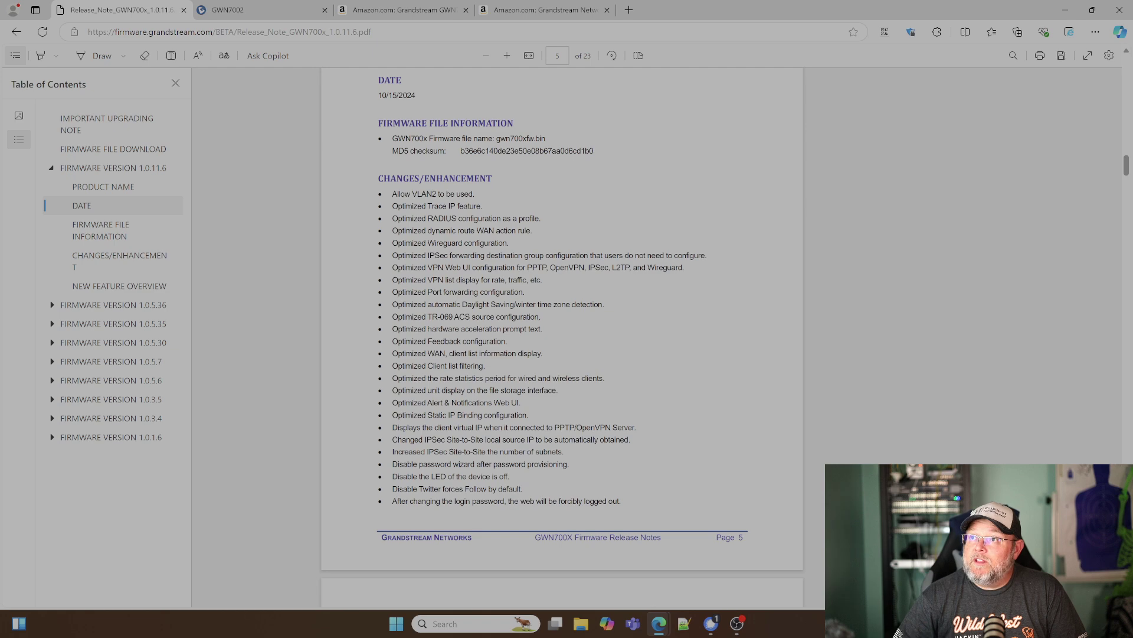
scroll(561, 330, "up", 20)
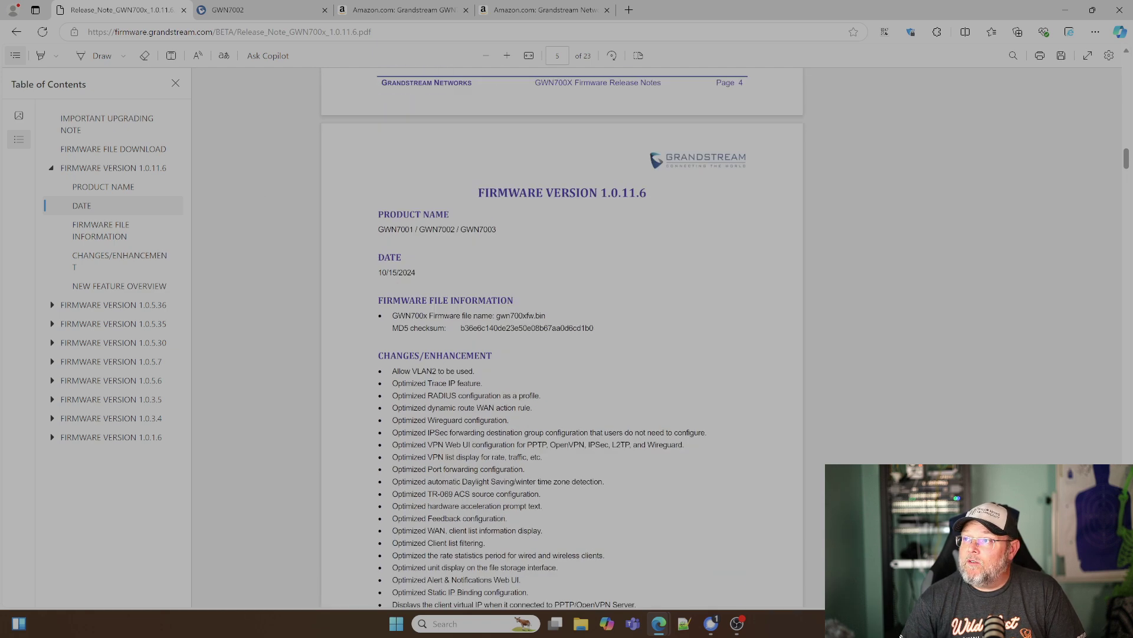
scroll(446, 314, "up", 15)
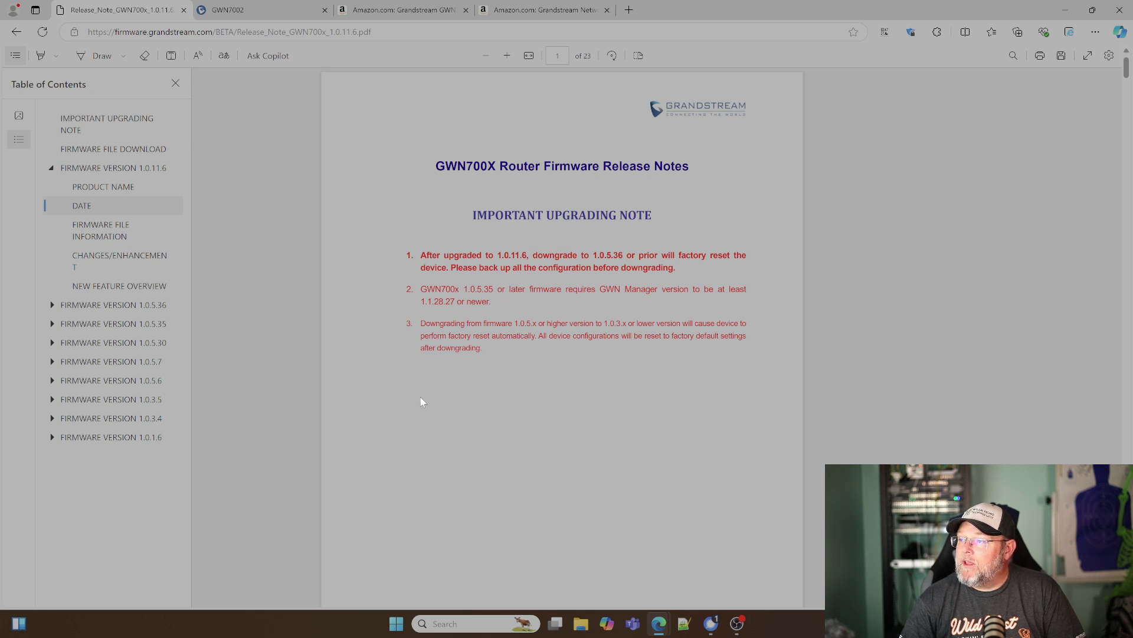
scroll(442, 382, "down", 10)
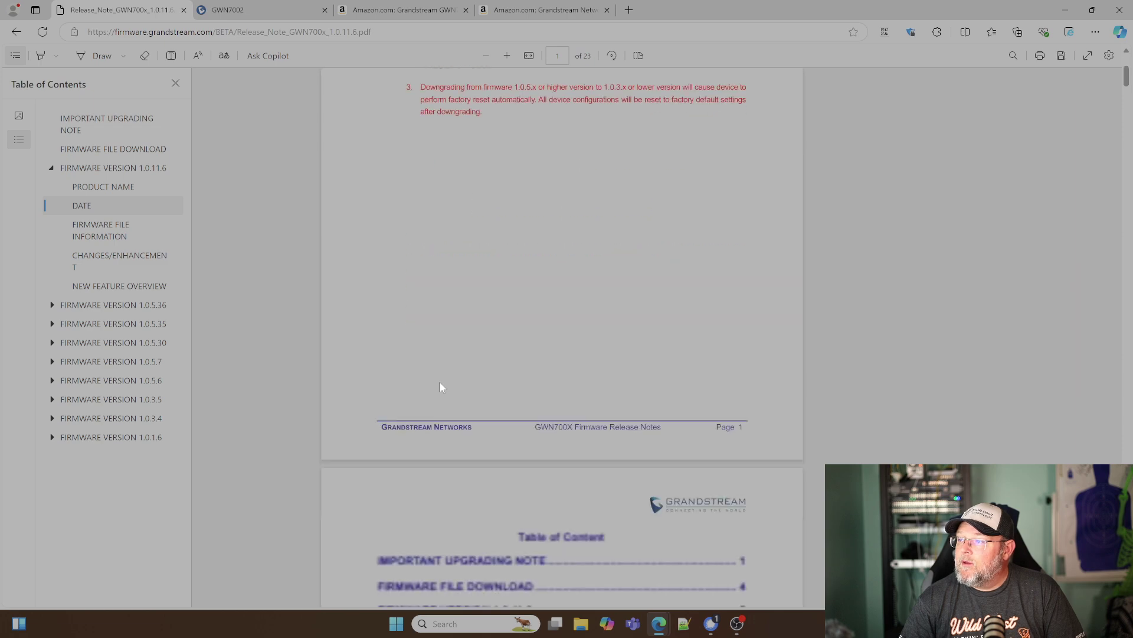
left_click(406, 229)
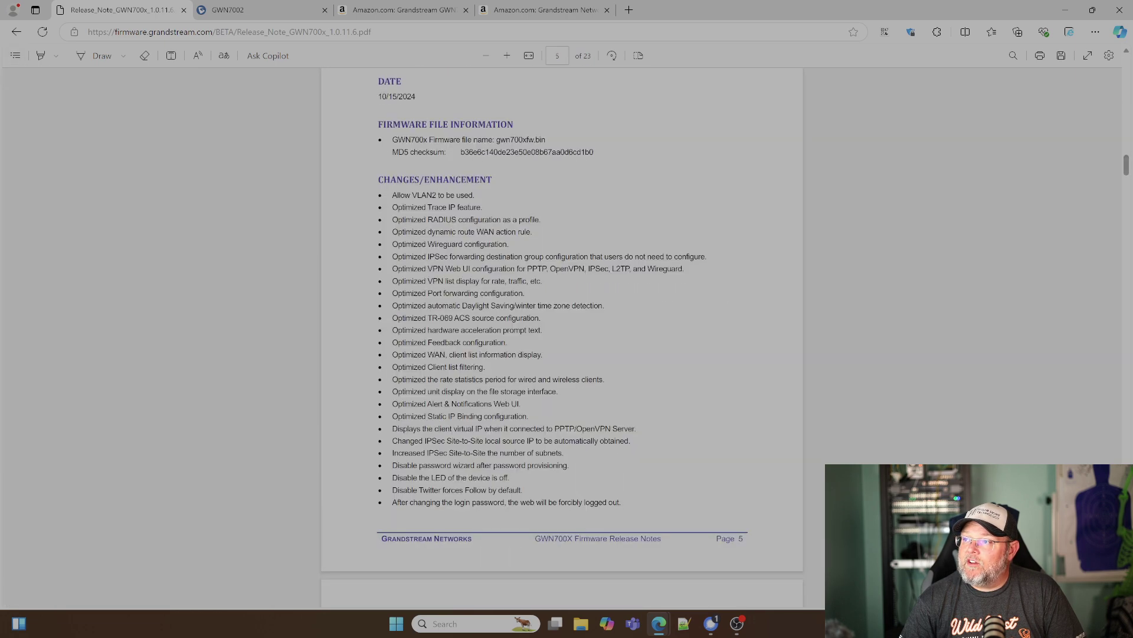